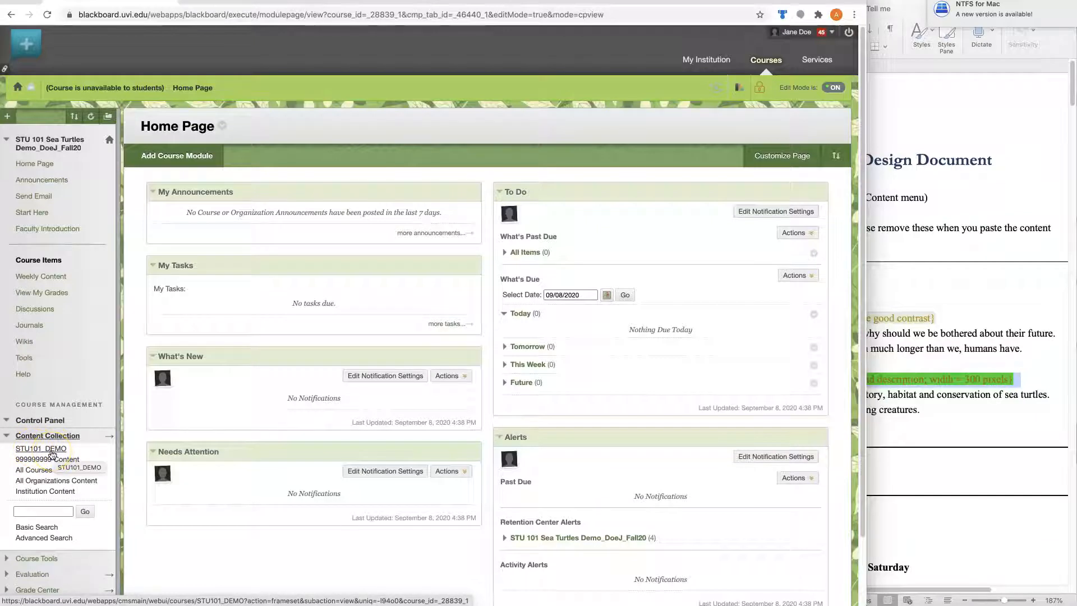
# - Upload the three turtle images from the local Images folder to the STU101_DEMO content collection
pyautogui.click(52, 452)
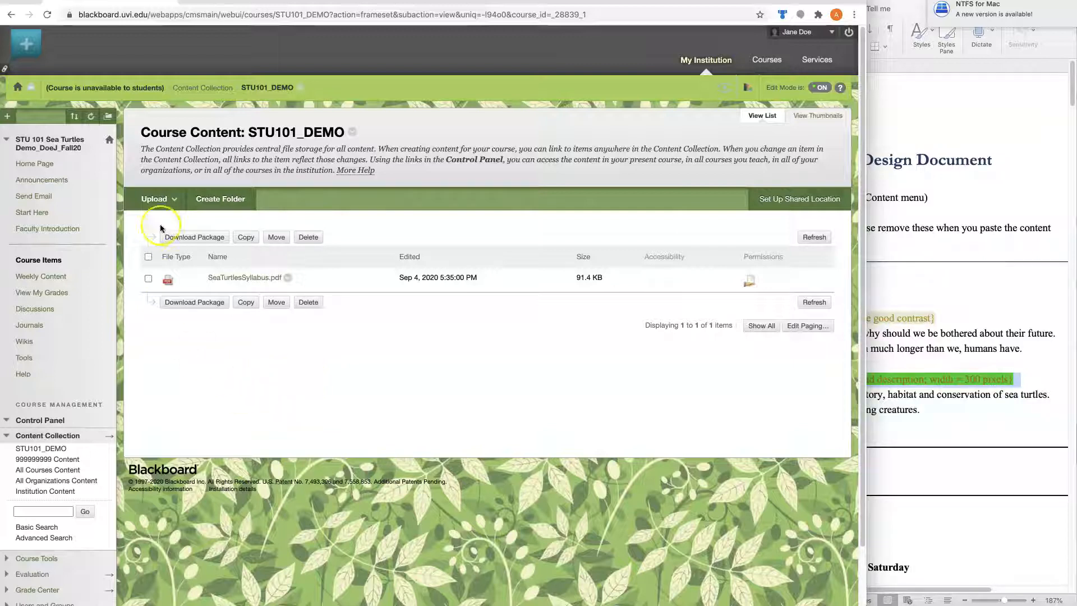
pyautogui.click(155, 201)
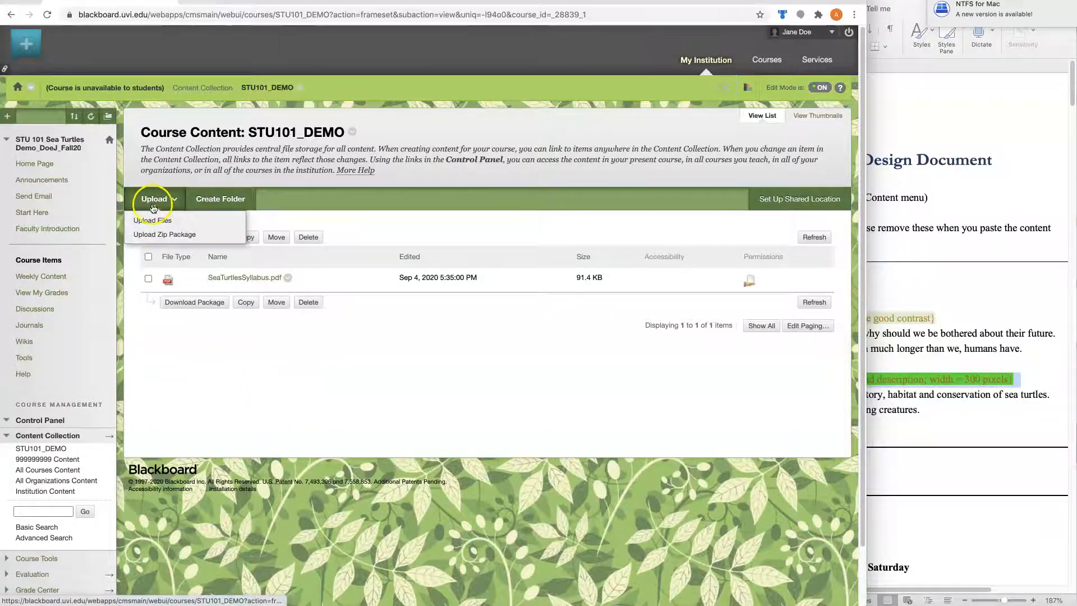
pyautogui.click(150, 223)
pyautogui.click(308, 292)
pyautogui.moveTo(373, 123); pyautogui.dragTo(340, 52)
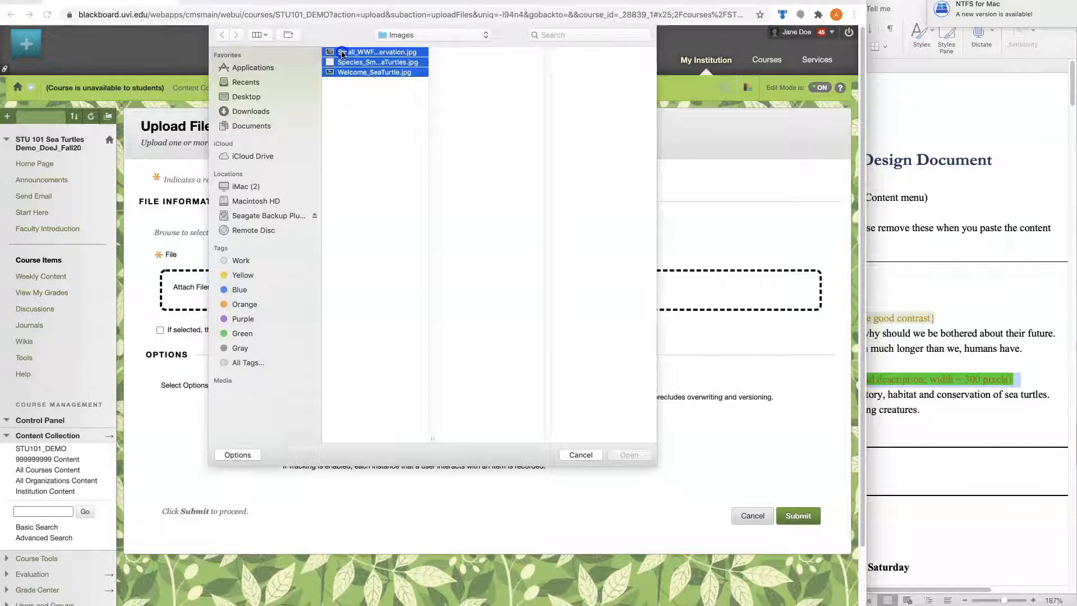
pyautogui.click(624, 454)
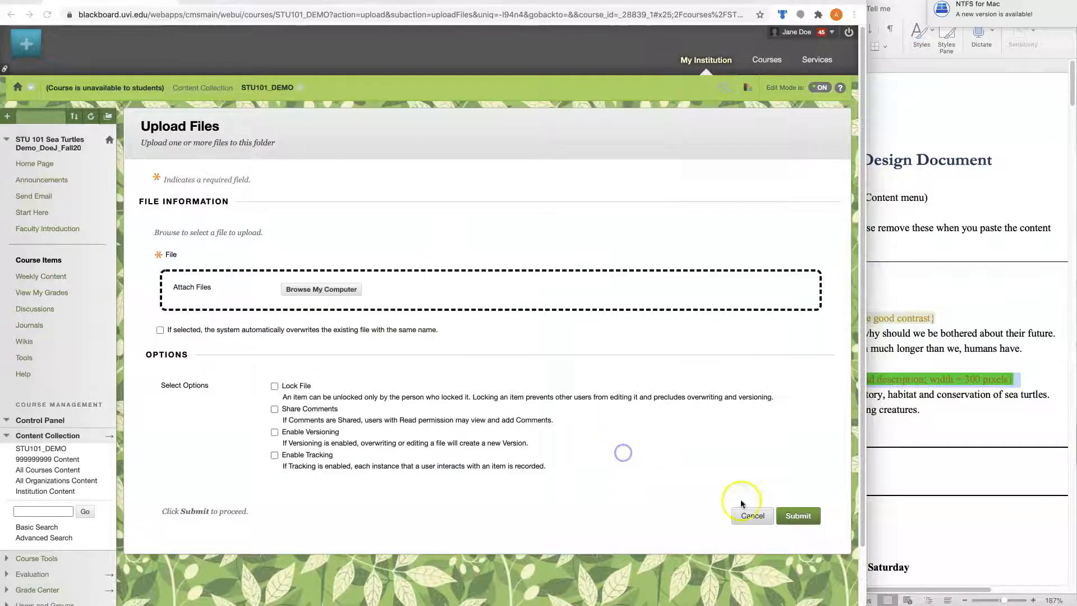
pyautogui.click(791, 594)
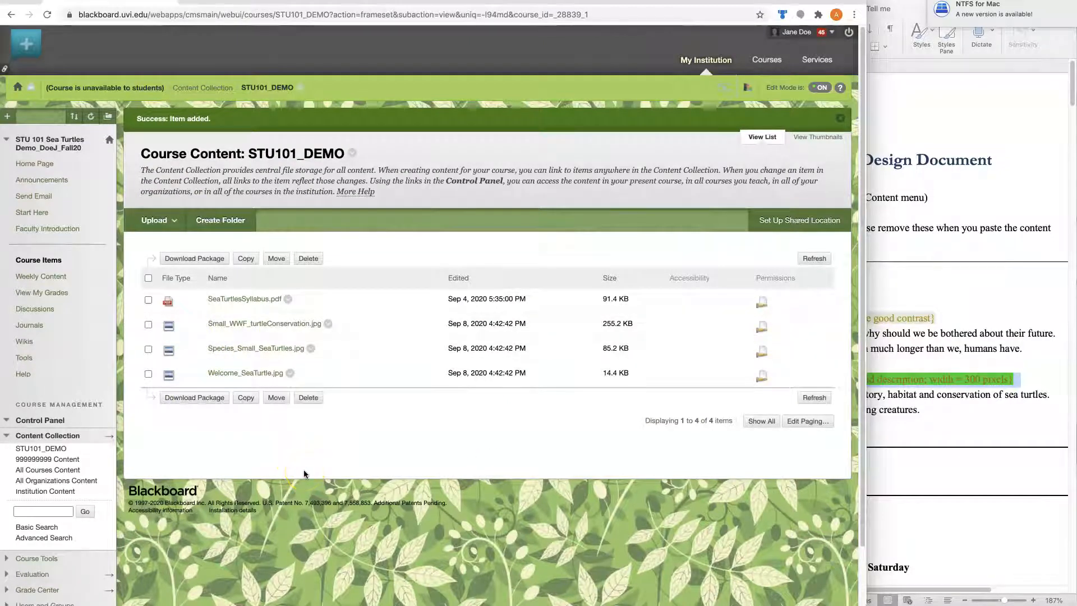
pyautogui.click(45, 435)
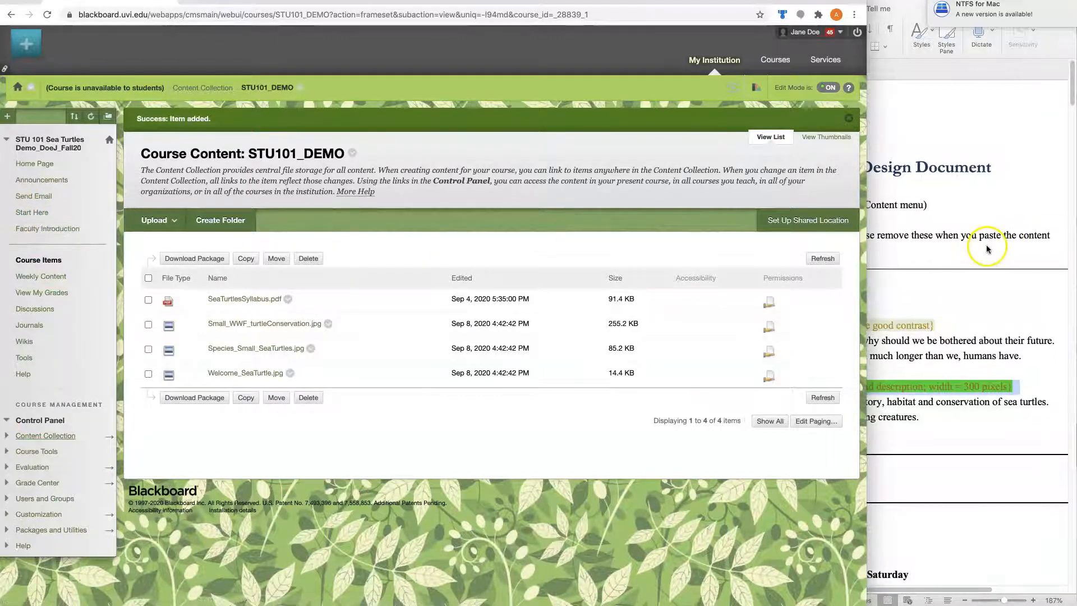
# - Check the welcome image instruction in the Word design document and open the Welcome item in Start Here for editing
pyautogui.click(954, 306)
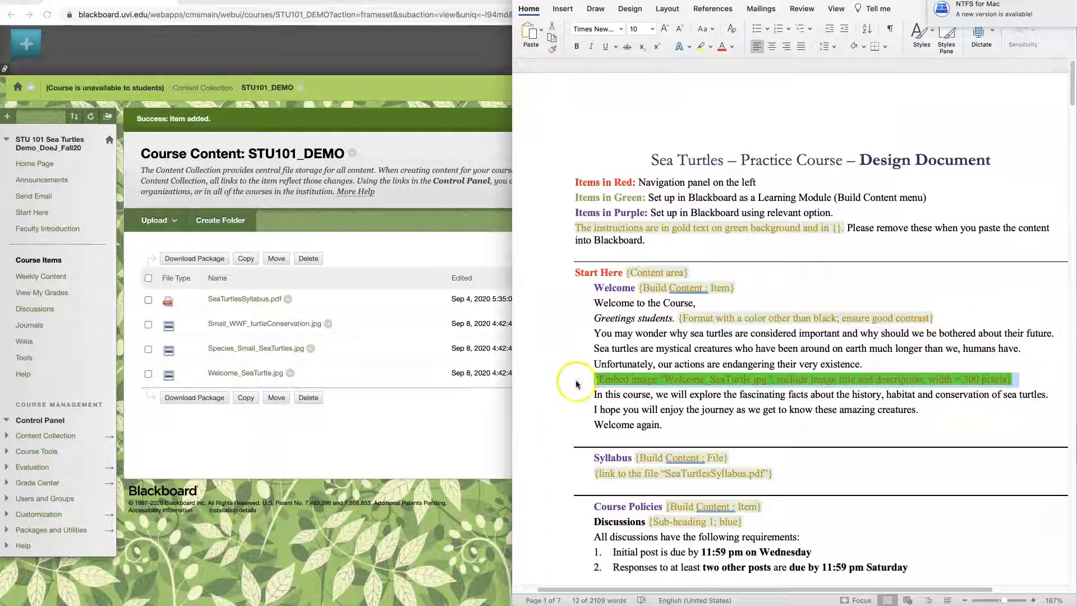
pyautogui.click(182, 441)
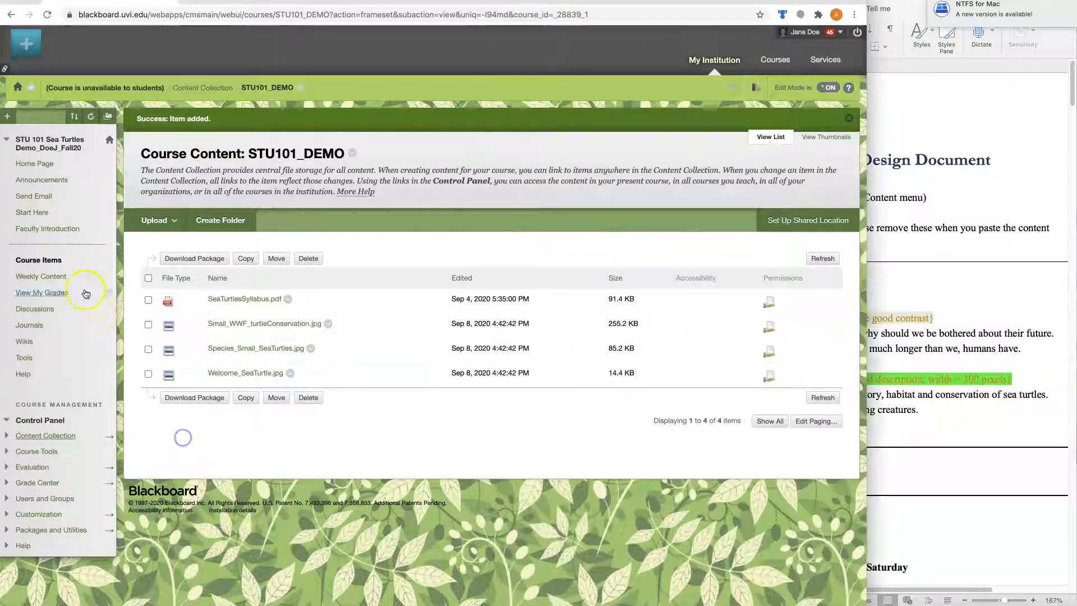
pyautogui.click(21, 215)
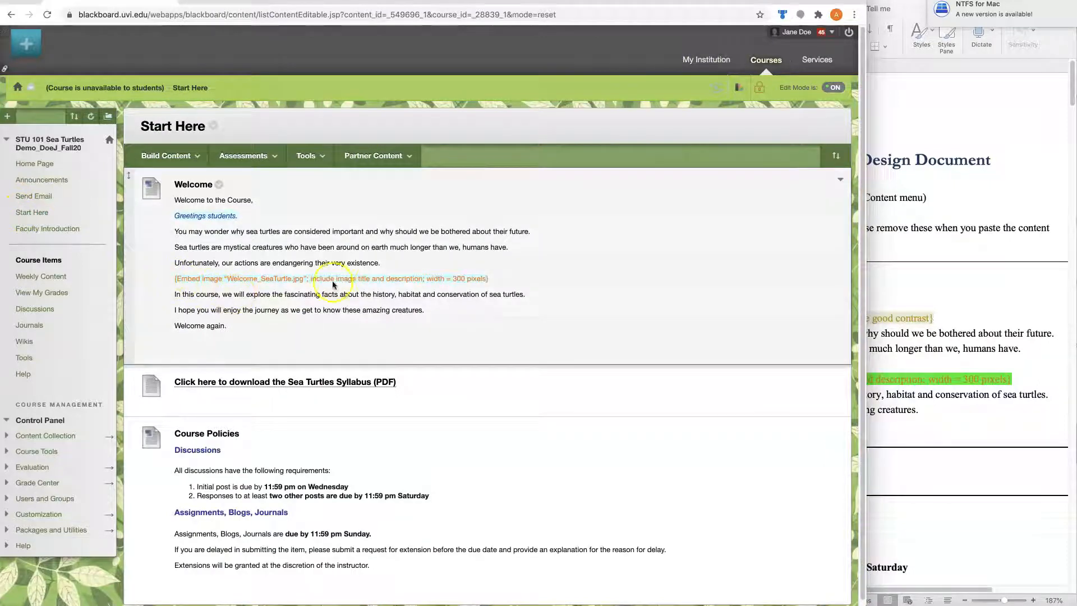
pyautogui.moveTo(489, 279); pyautogui.dragTo(181, 282)
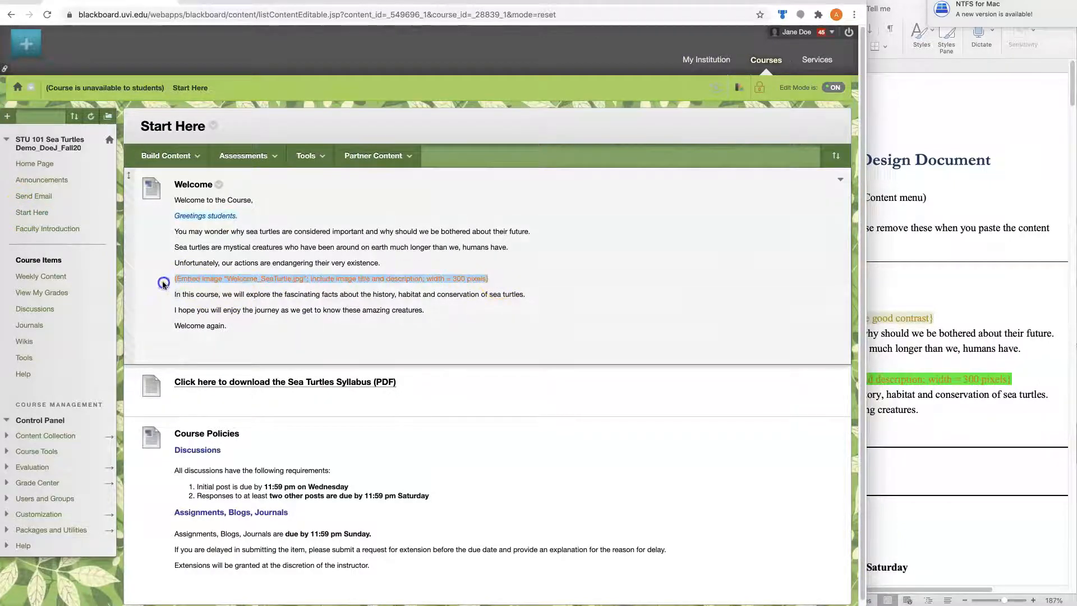
pyautogui.click(219, 184)
pyautogui.click(229, 208)
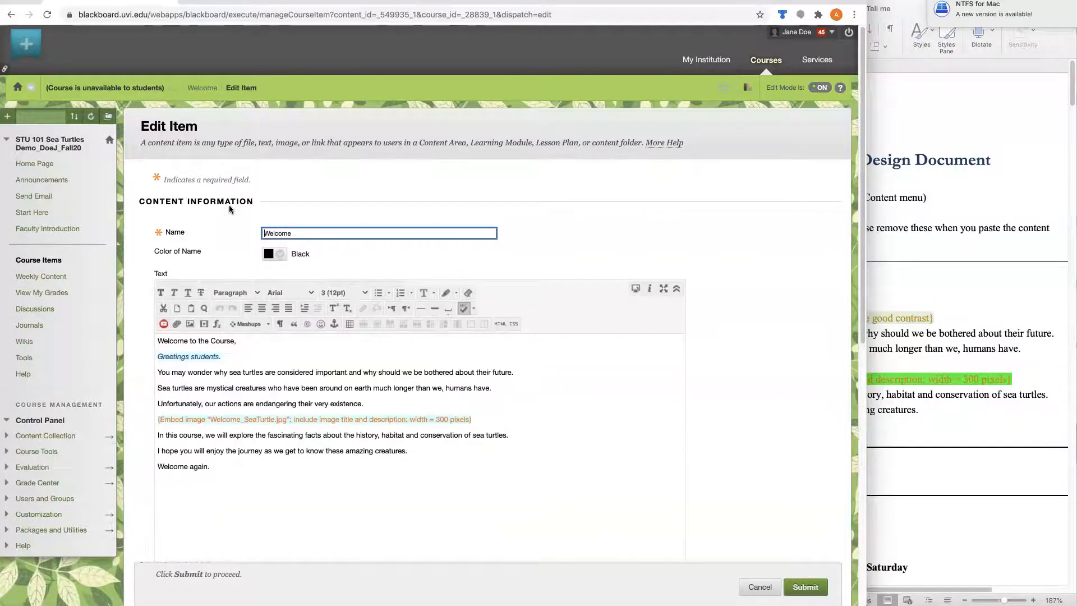
# - Delete the orange embed-image instruction line from the Welcome item's text
pyautogui.click(483, 415)
pyautogui.tripleClick(482, 415)
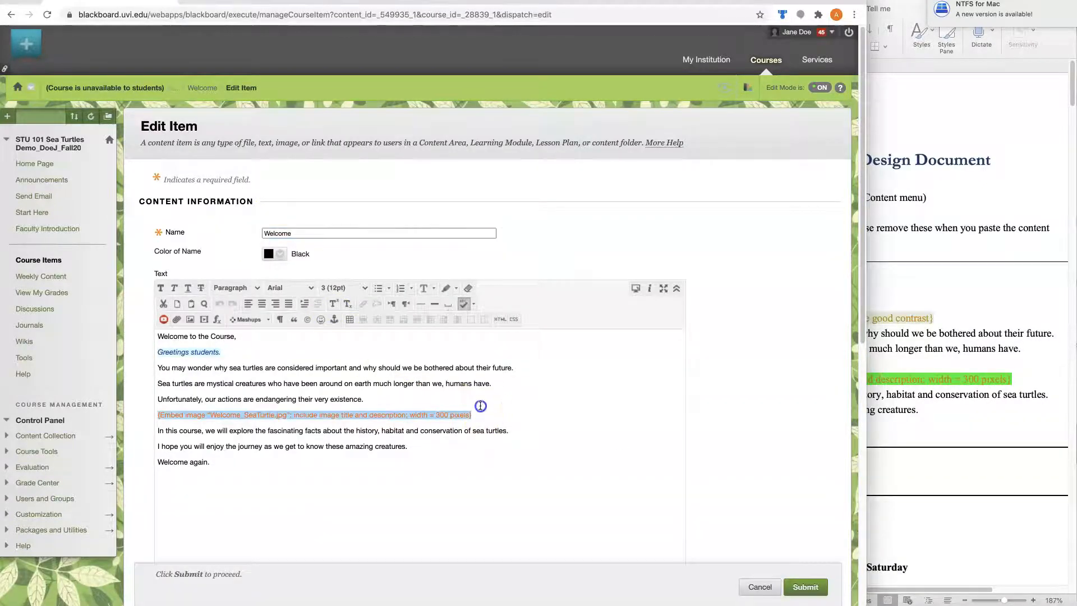
pyautogui.press('BackSpace')
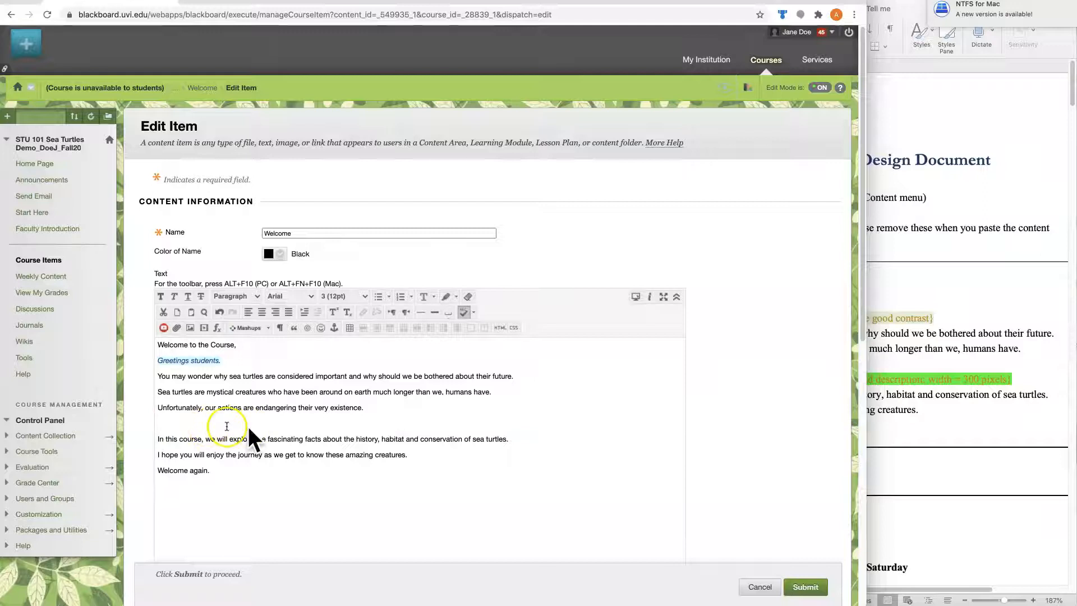
# - Start inserting an image at the emptied line and choose Welcome_SeaTurtle.jpg from the course files
pyautogui.click(191, 328)
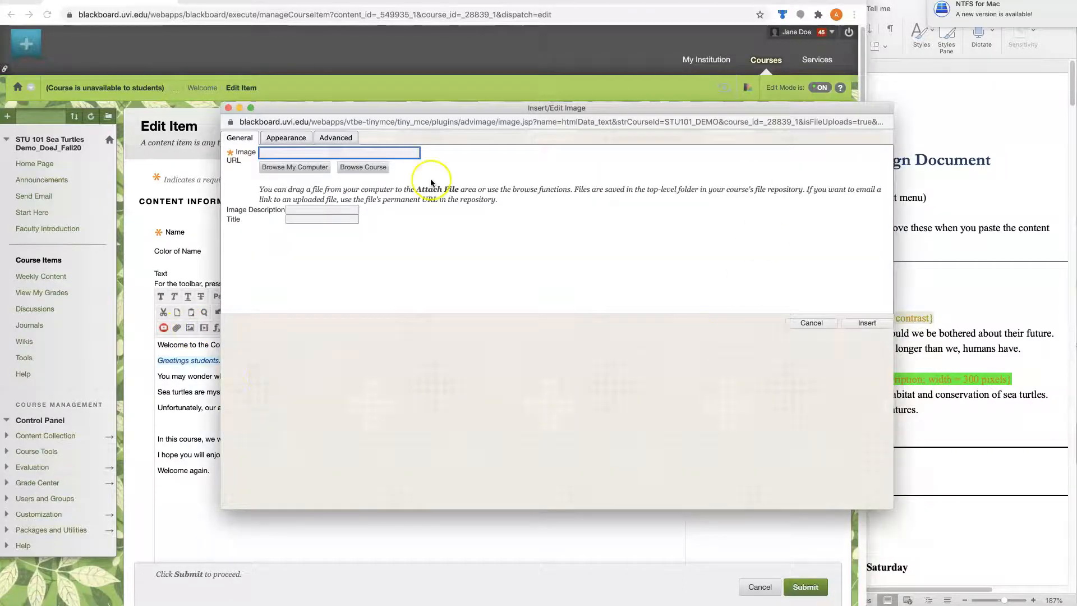
pyautogui.click(373, 169)
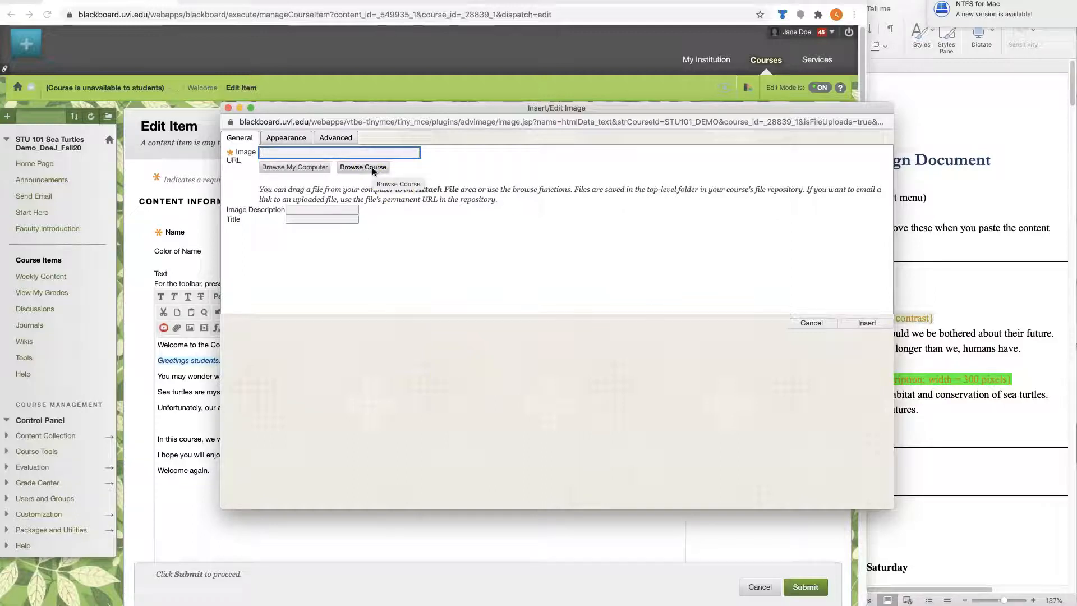
pyautogui.click(372, 169)
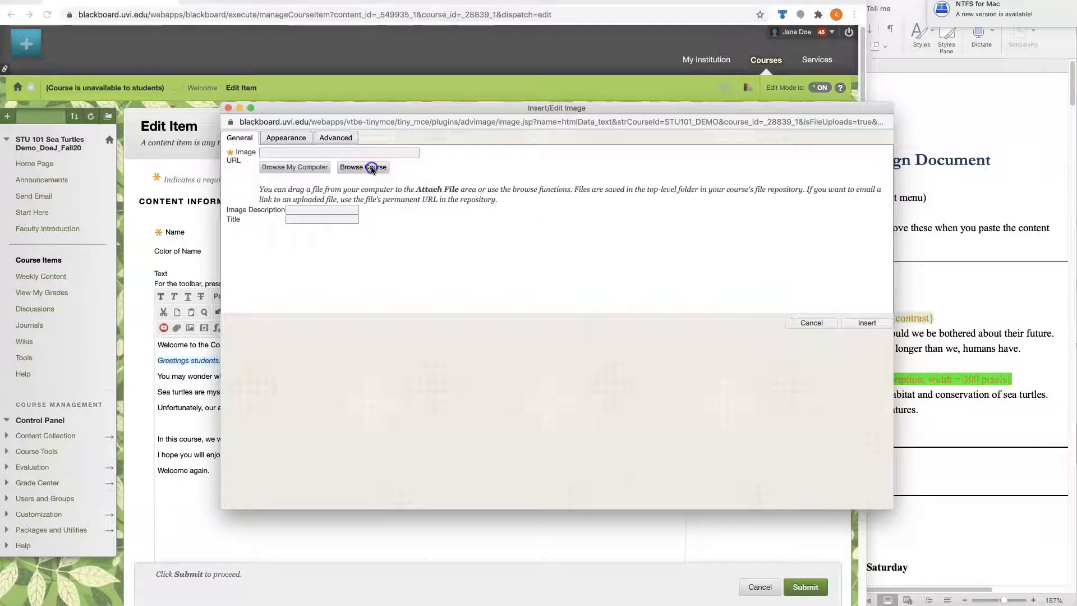
pyautogui.click(248, 352)
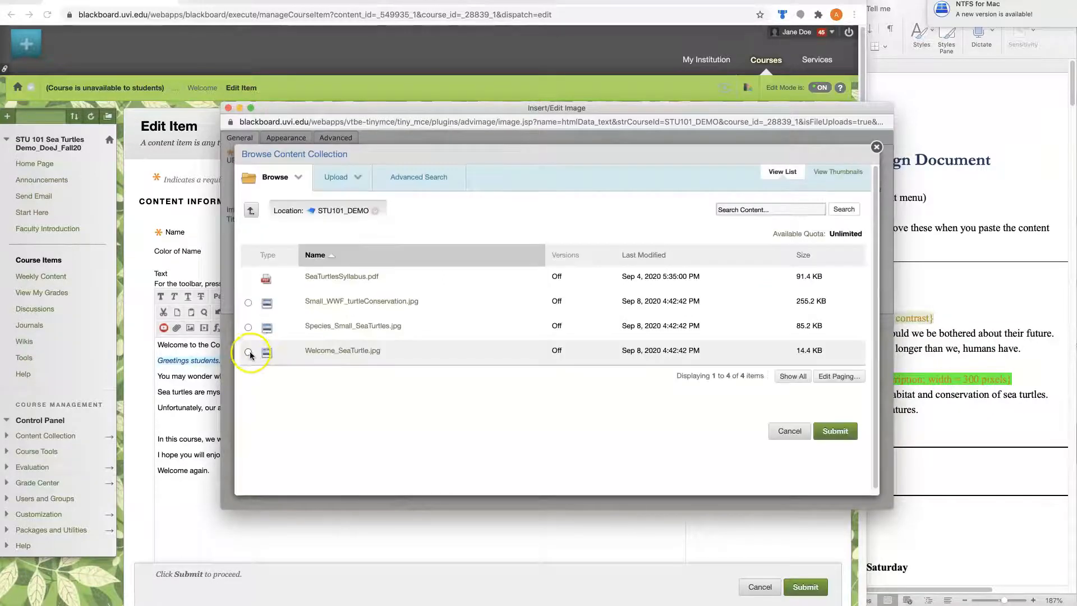
pyautogui.click(249, 353)
pyautogui.click(835, 432)
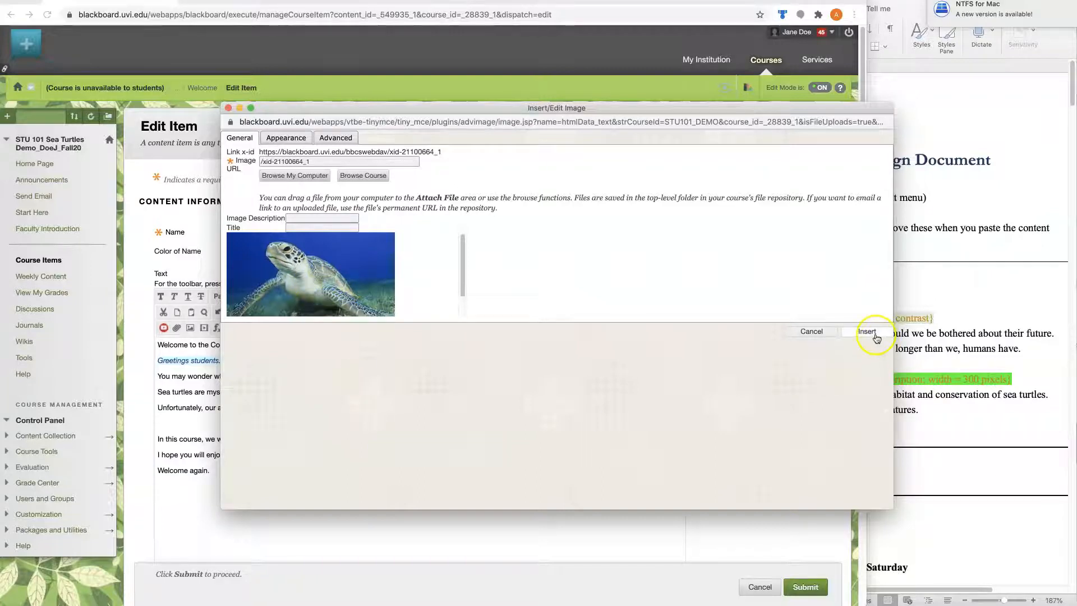
# - Set the image title to "Sea turtle swimming in the ocean" and paste the description beginning "Small sea turtle"
pyautogui.click(304, 227)
pyautogui.click(304, 227)
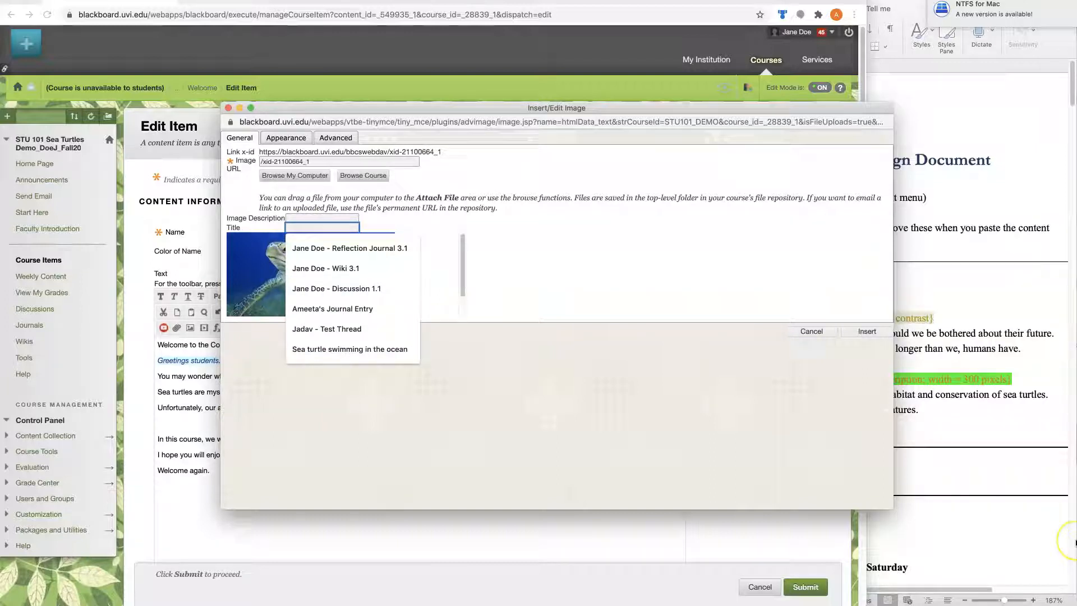
pyautogui.write('Sea')
pyautogui.click(310, 220)
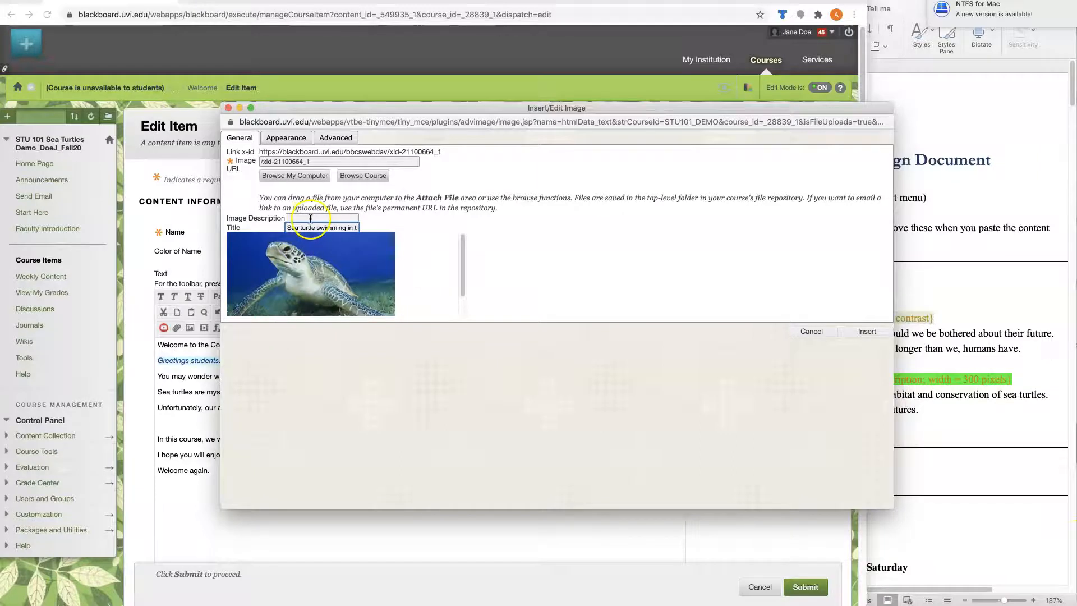
pyautogui.click(311, 217)
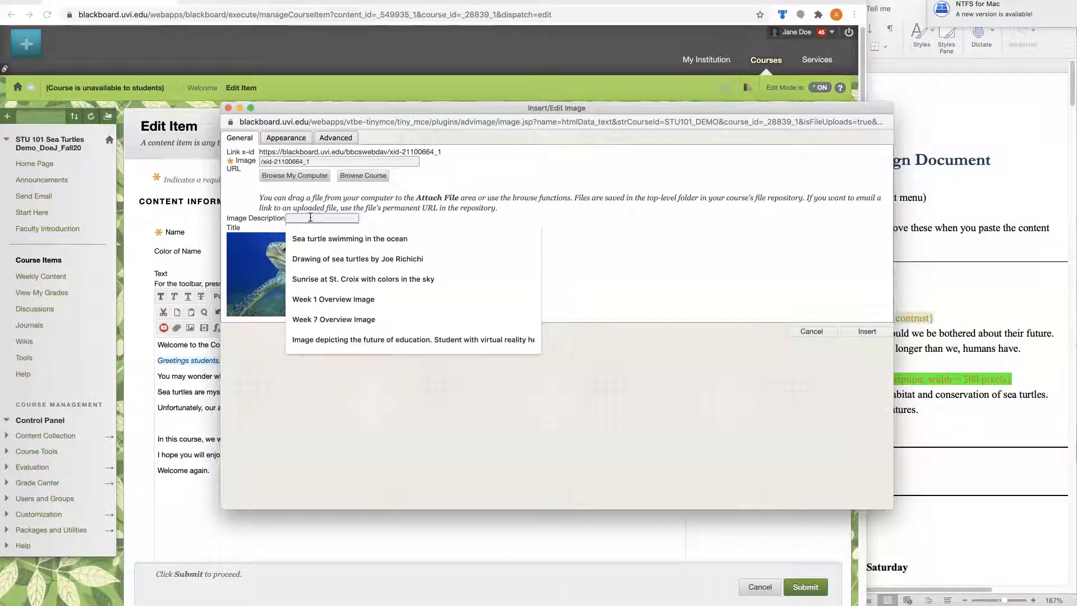
pyautogui.press('super+v')
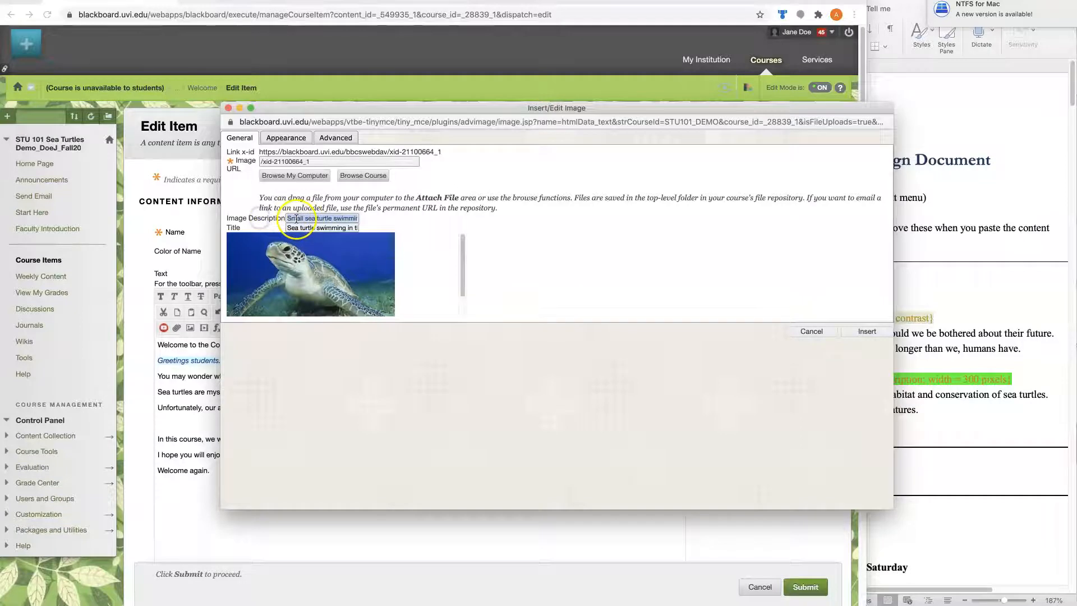
pyautogui.click(344, 402)
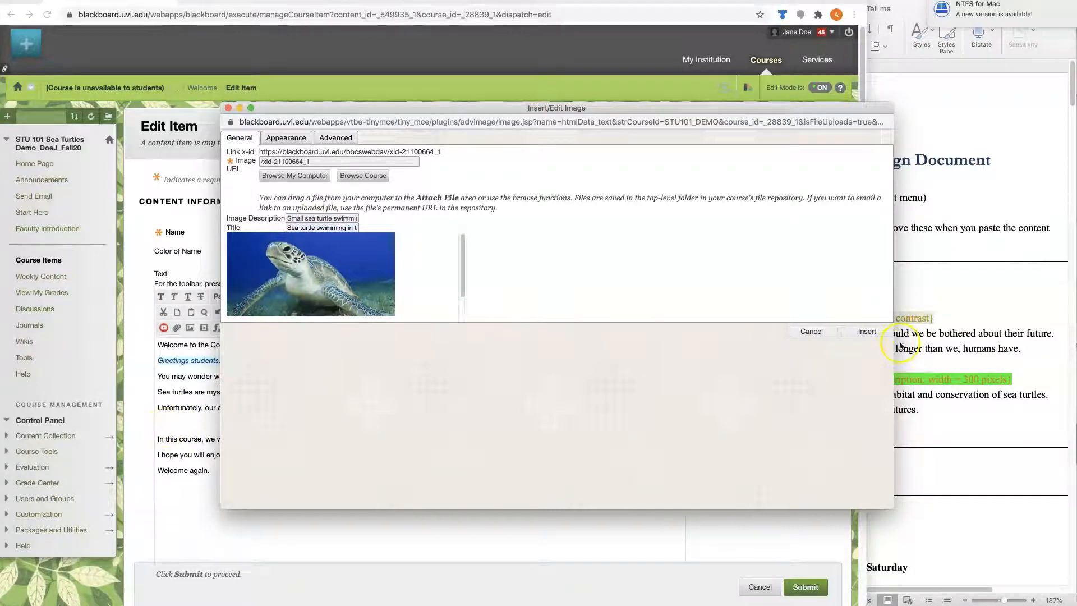
# - Set the image's vertical space and horizontal space to 2
pyautogui.click(287, 139)
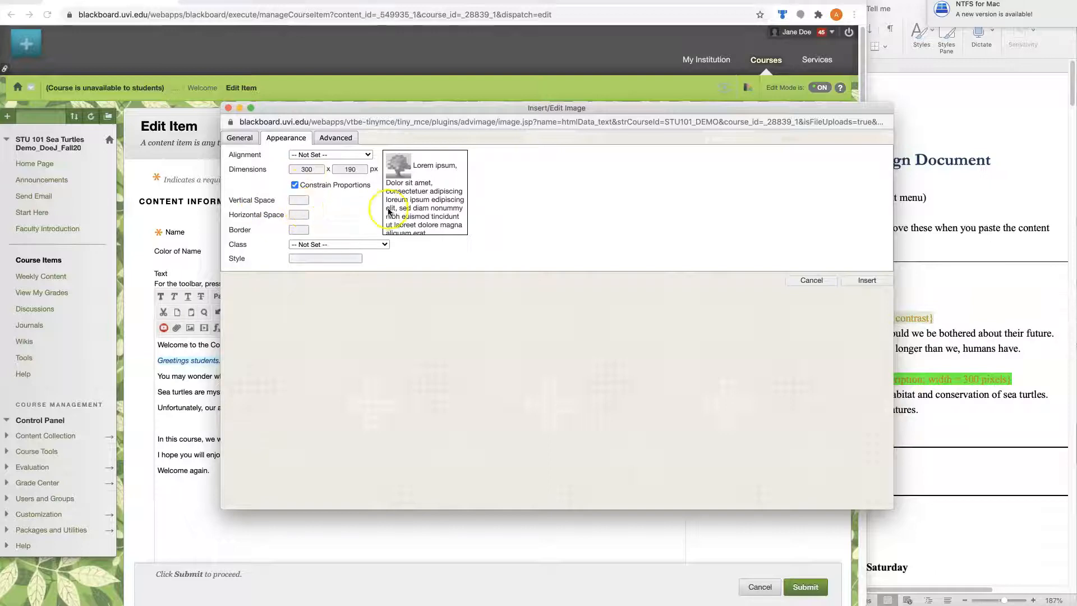
pyautogui.click(295, 199)
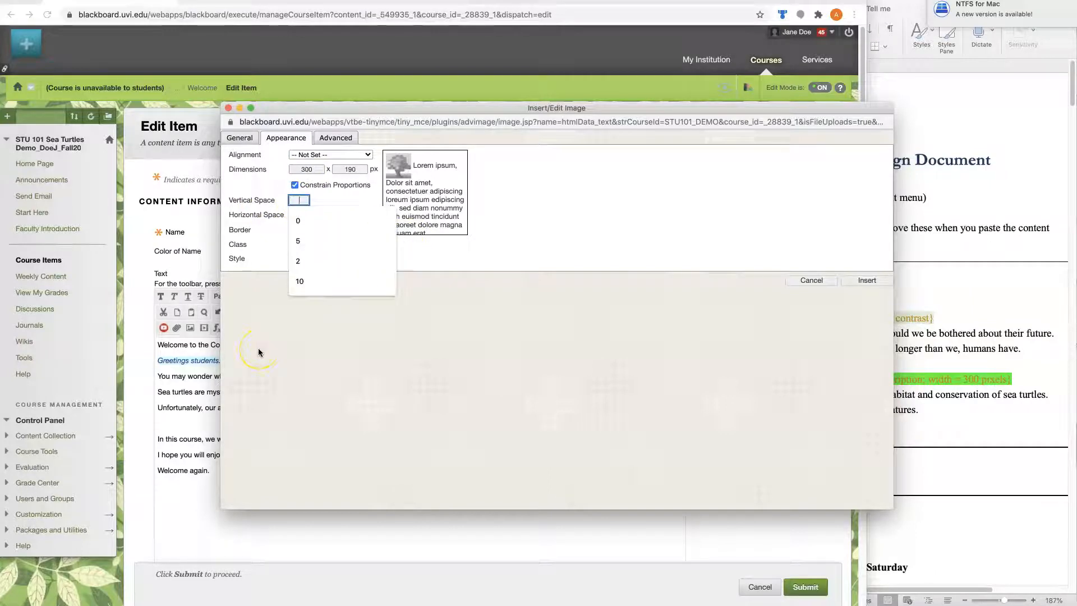
pyautogui.write('2')
pyautogui.click(301, 214)
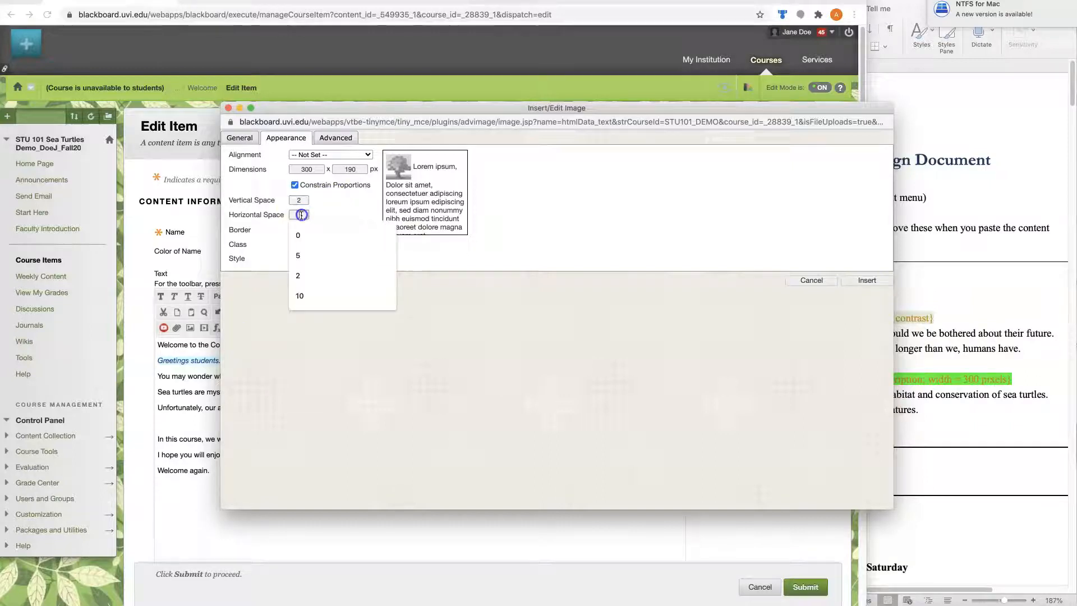
pyautogui.click(328, 238)
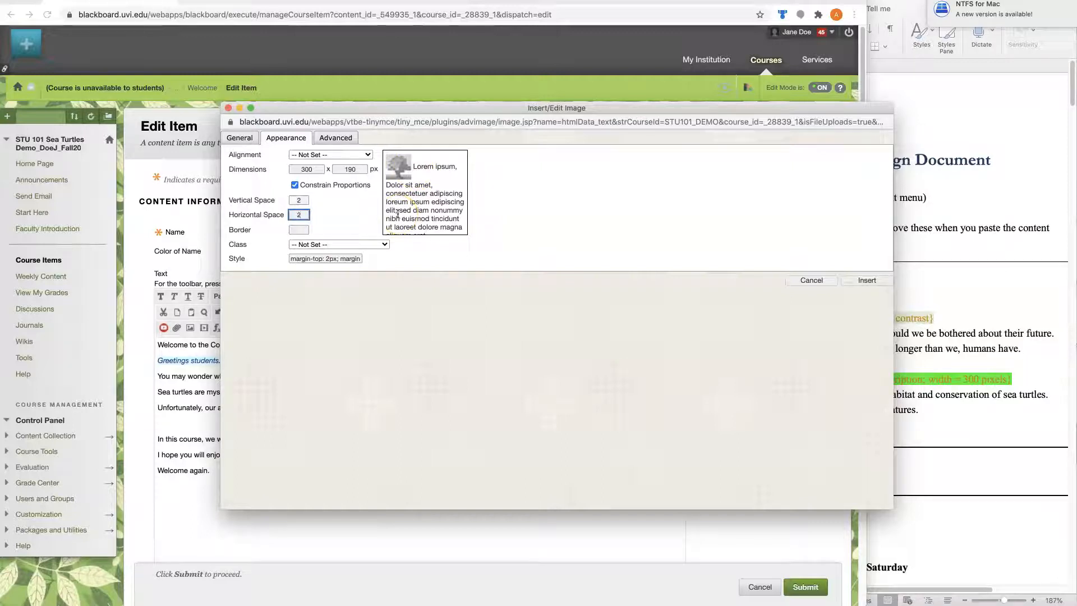
# - Try an image border of 2
pyautogui.click(305, 230)
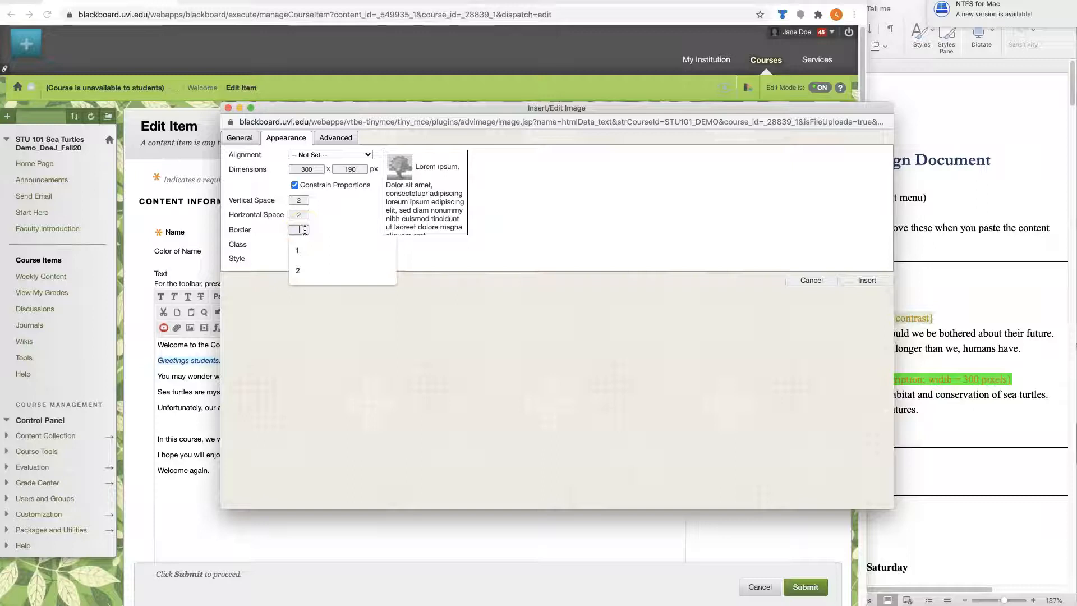
pyautogui.click(298, 270)
pyautogui.click(377, 342)
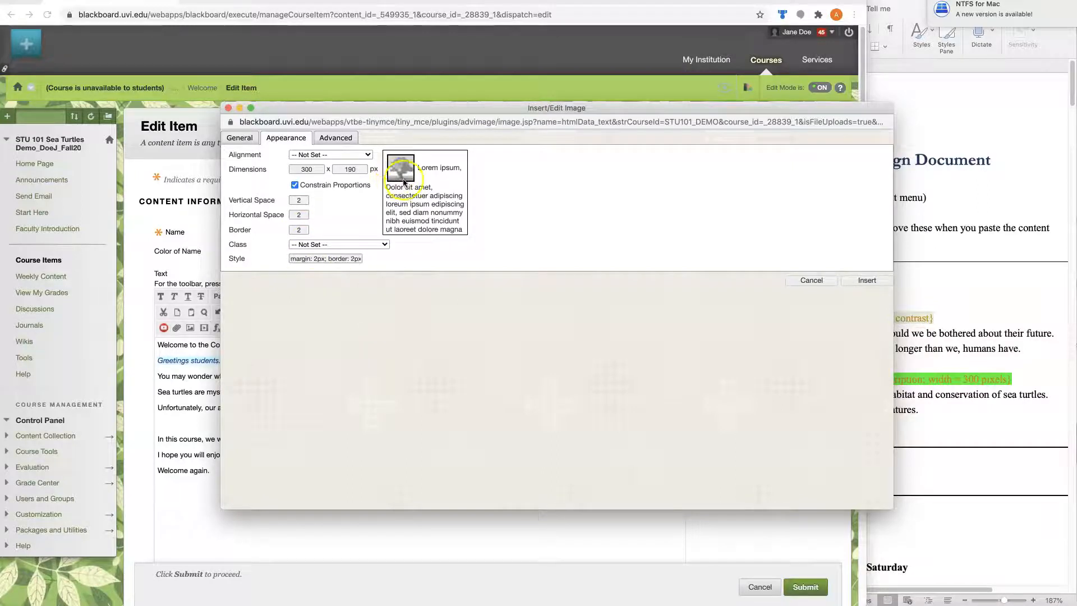
# - Set the image's border to 1
pyautogui.moveTo(305, 231); pyautogui.dragTo(286, 230)
pyautogui.write('1')
pyautogui.click(329, 318)
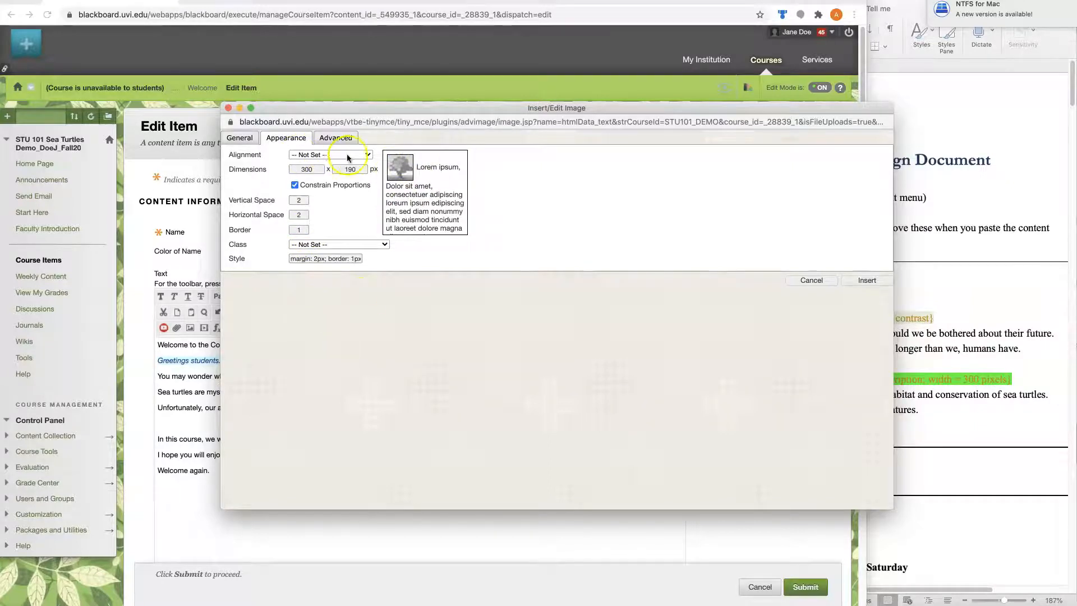
# - Try Left as the image's alignment and switch it to Right
pyautogui.click(368, 155)
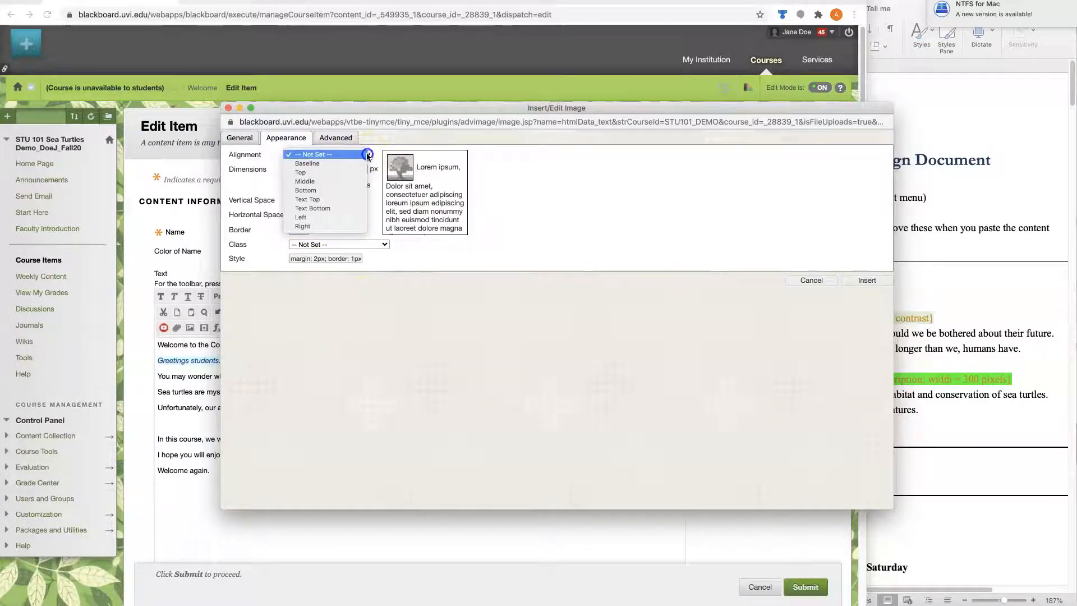
pyautogui.click(355, 218)
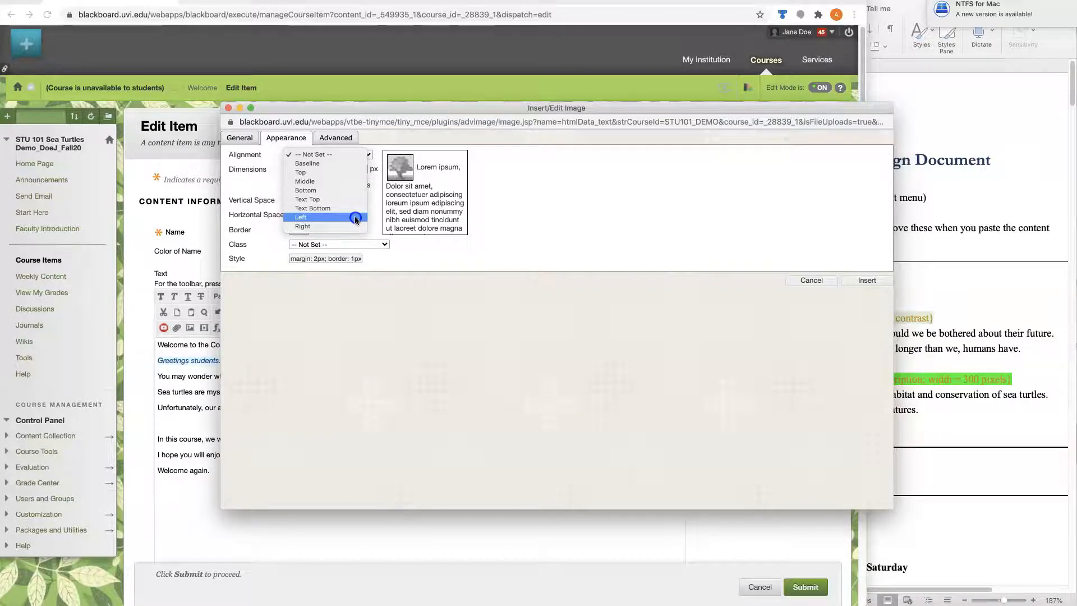
pyautogui.click(355, 217)
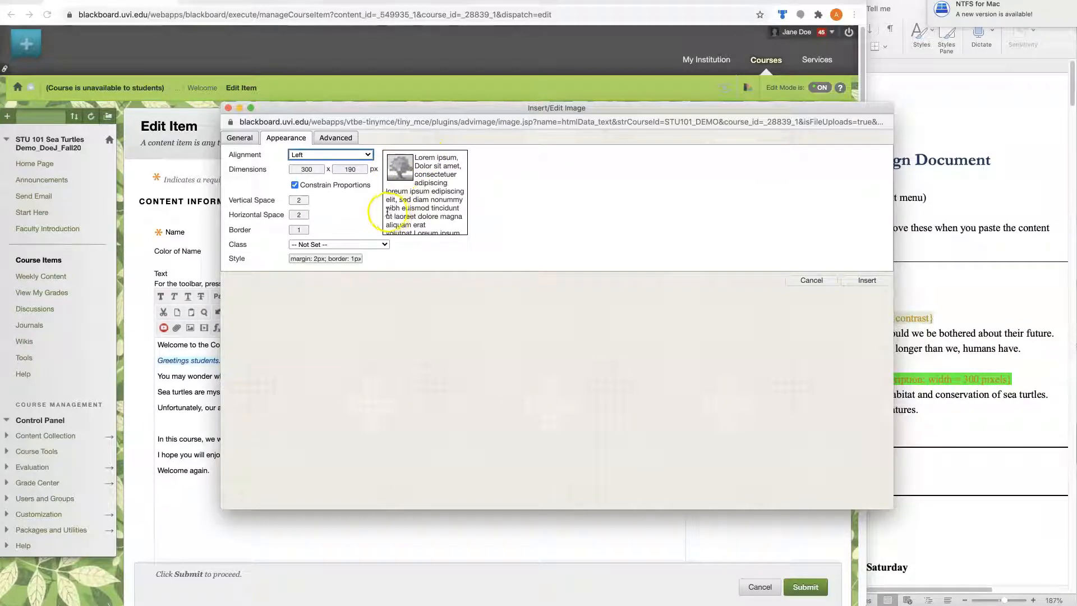
pyautogui.click(312, 155)
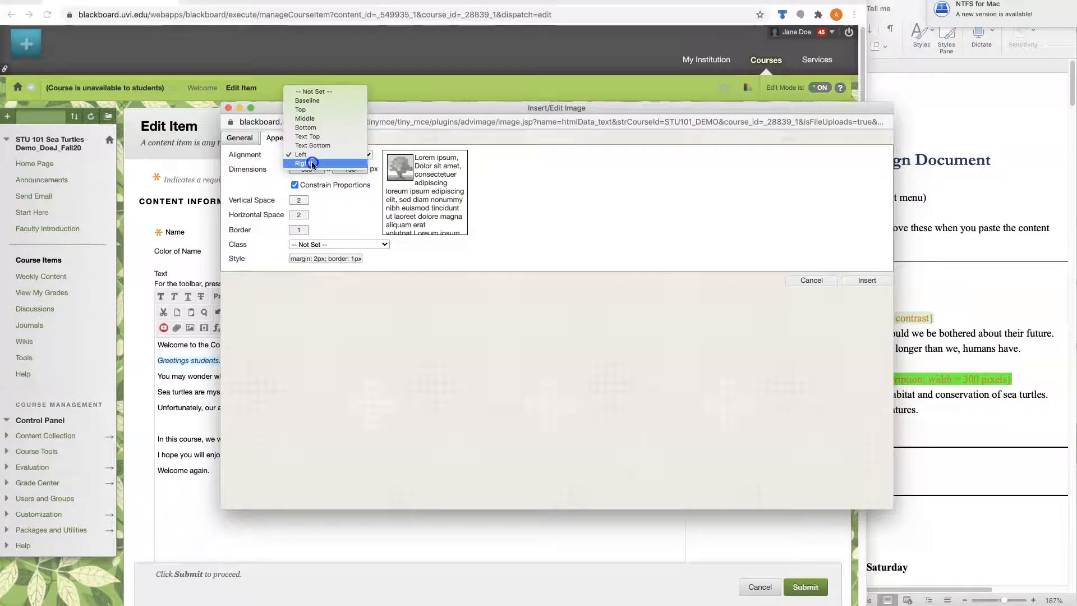
pyautogui.click(312, 163)
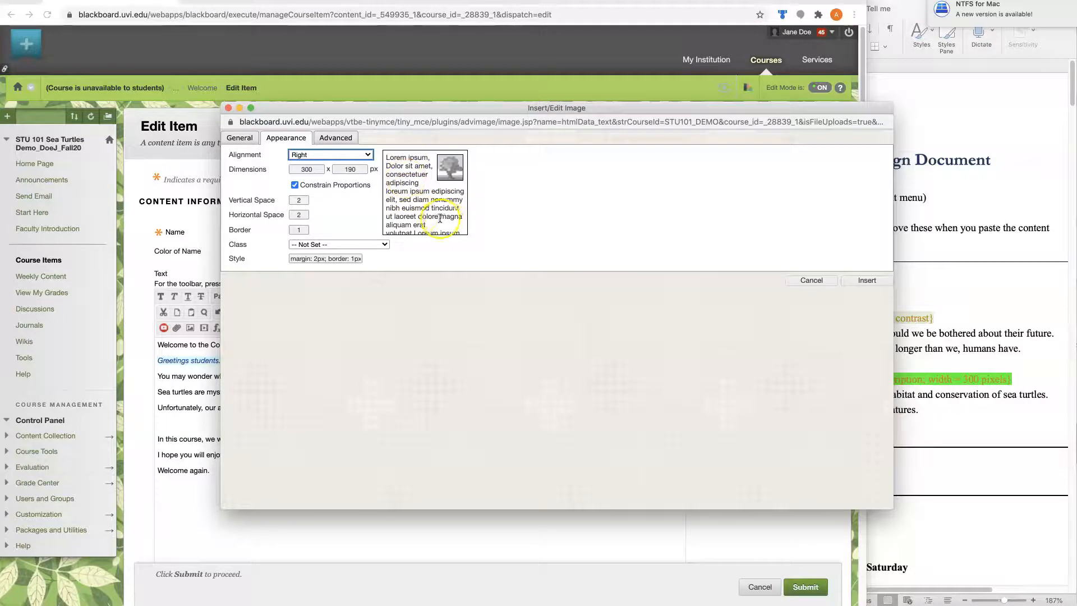
# - Insert the turtle image with its alignment set to Baseline and submit the Welcome item
pyautogui.click(367, 157)
pyautogui.click(367, 157)
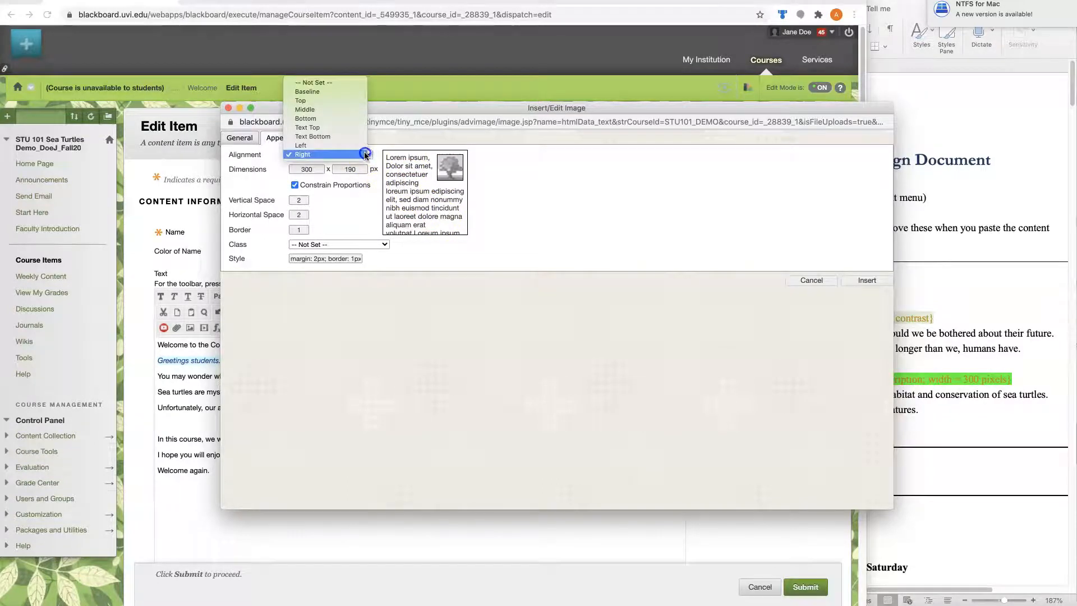
pyautogui.click(330, 92)
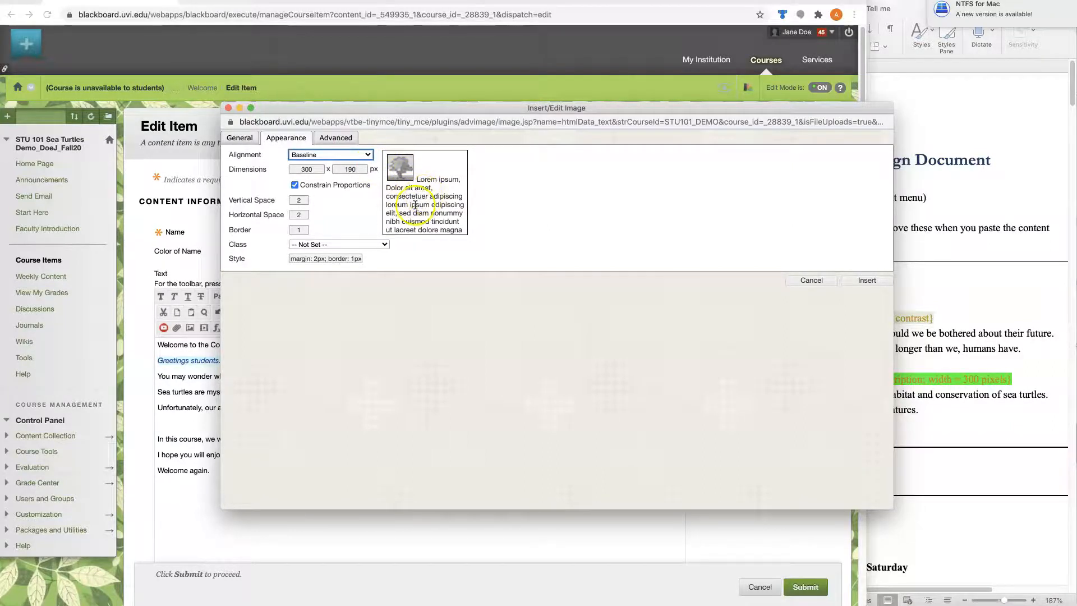
pyautogui.click(607, 330)
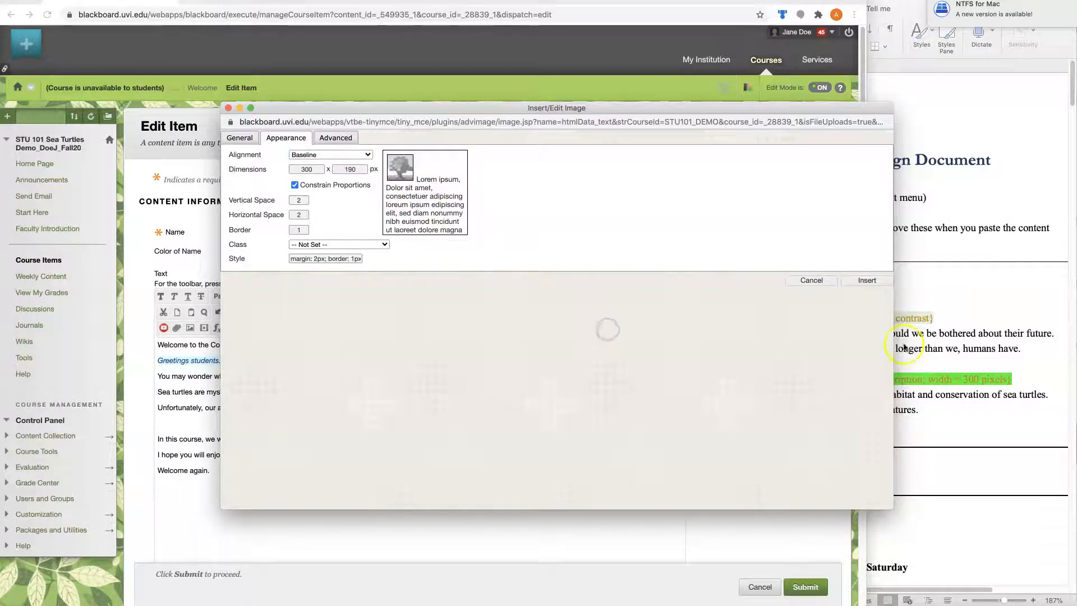
pyautogui.click(862, 282)
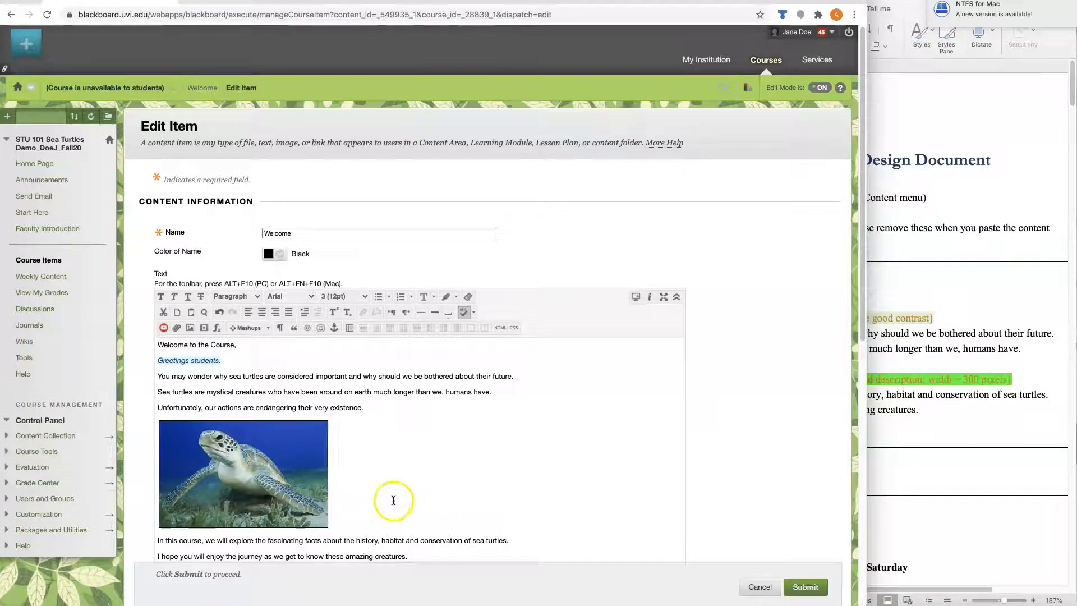
pyautogui.scroll(-3, 799, 443)
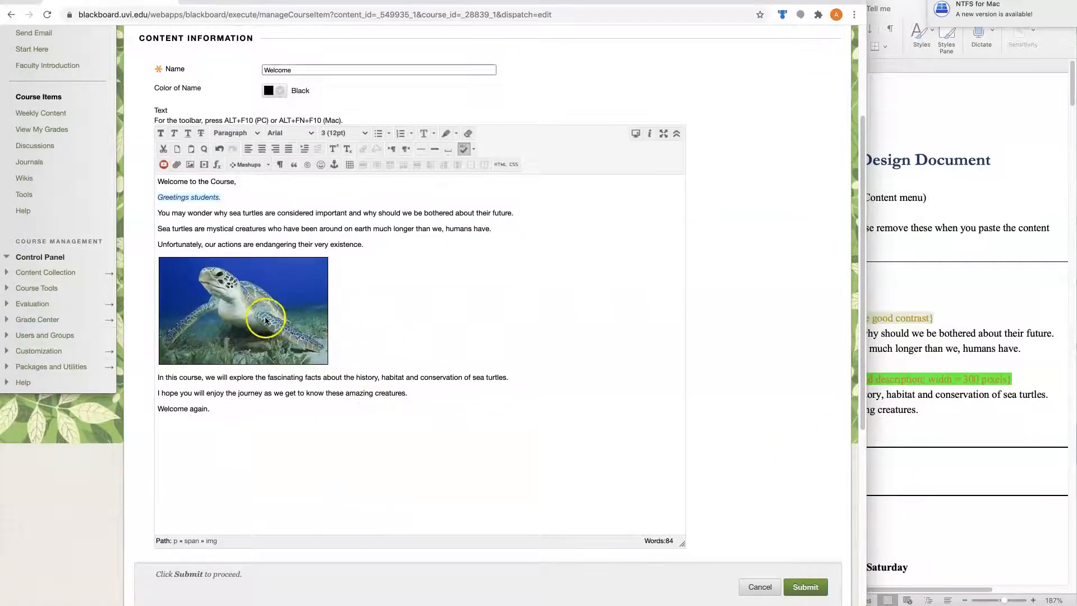
pyautogui.click(805, 587)
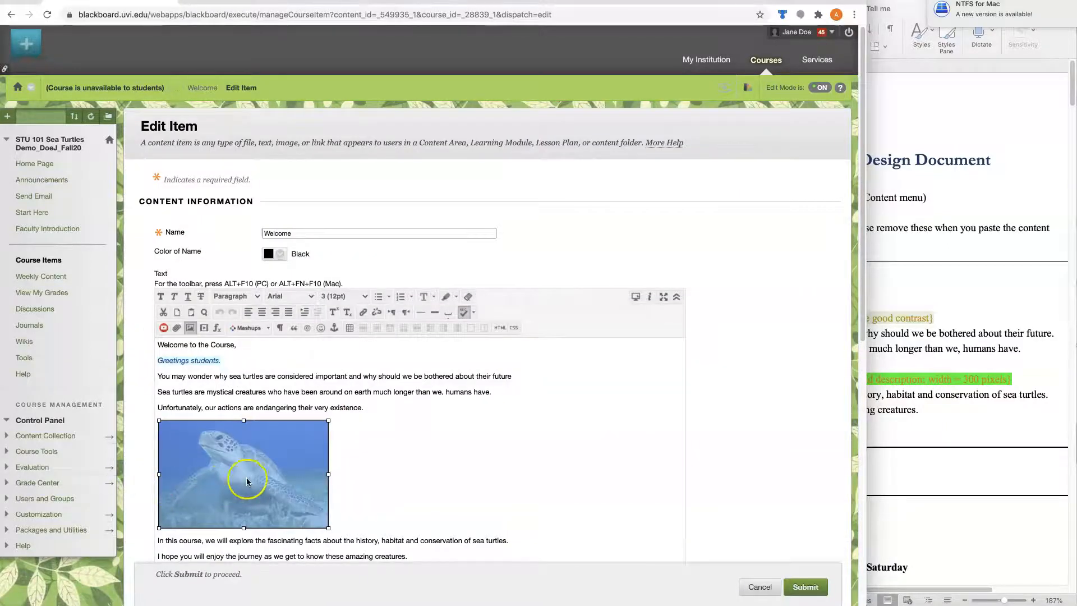
# - Remove the formatting from the embedded turtle image and open its appearance settings for editing
pyautogui.click(470, 298)
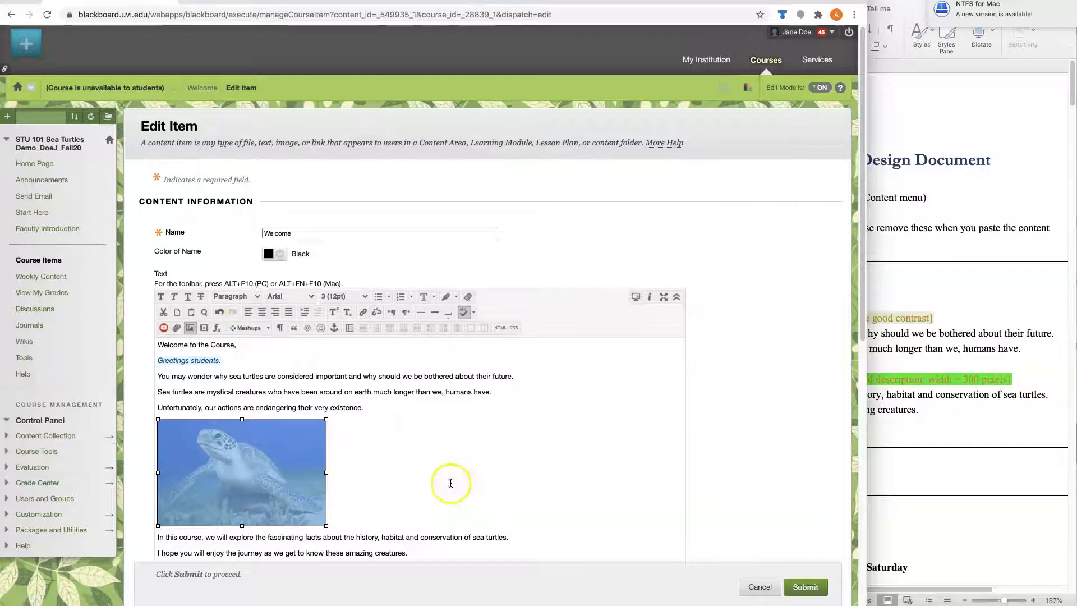
pyautogui.click(451, 483)
pyautogui.click(299, 477)
pyautogui.click(247, 466)
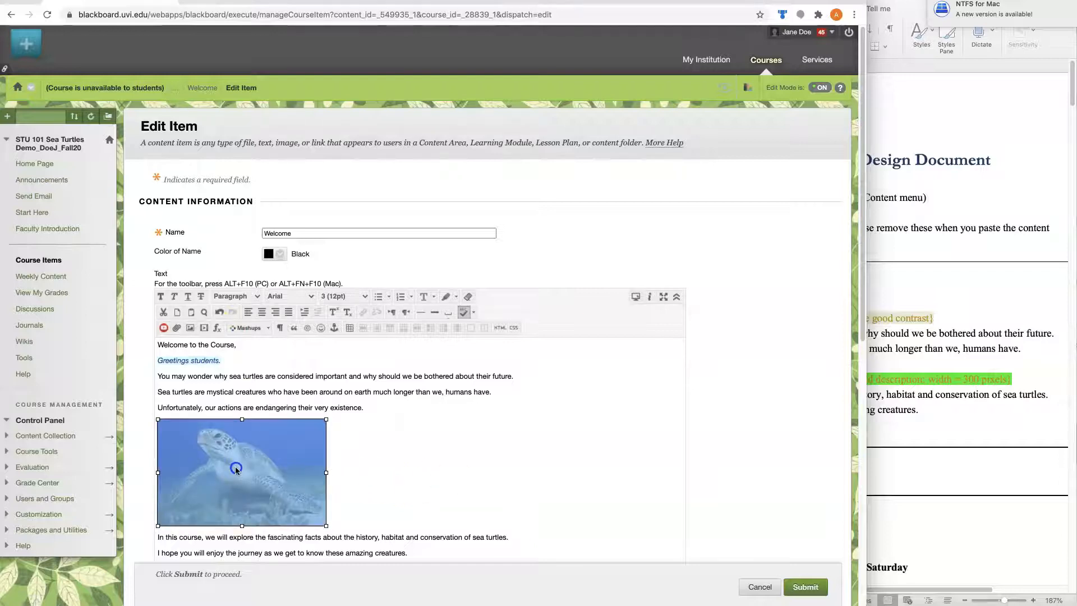
pyautogui.click(191, 330)
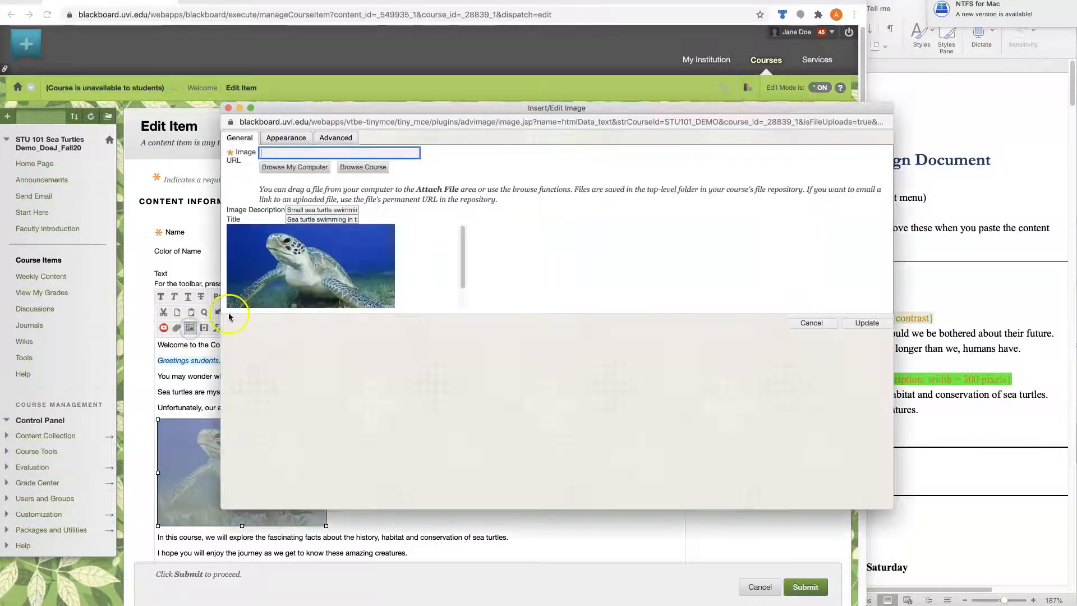
pyautogui.click(285, 139)
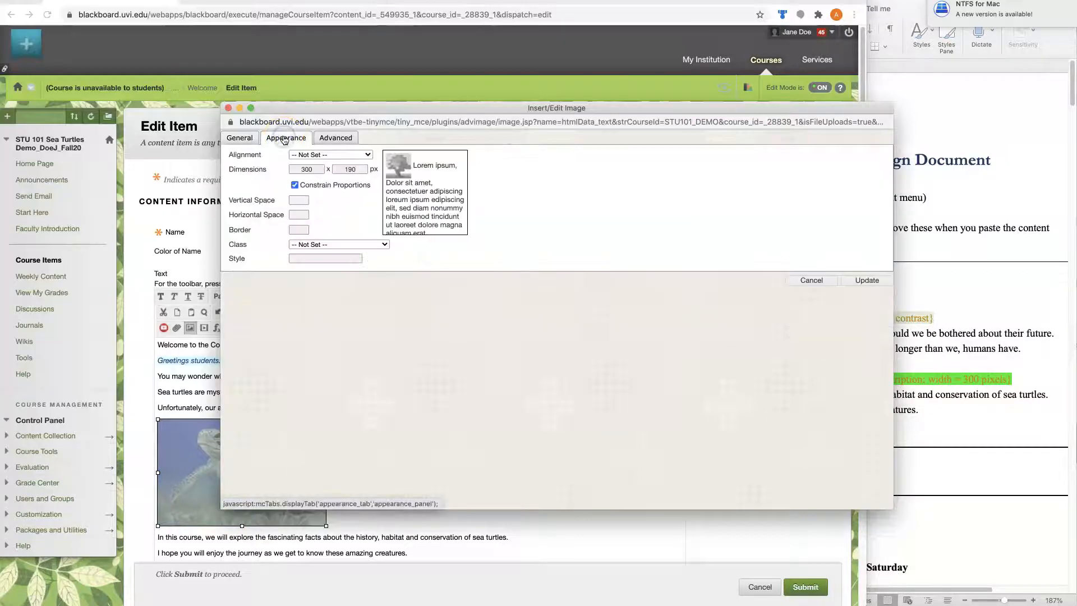
# - Update the image with vertical and horizontal space of 2 and a border of 1, and submit the Welcome item
pyautogui.click(303, 200)
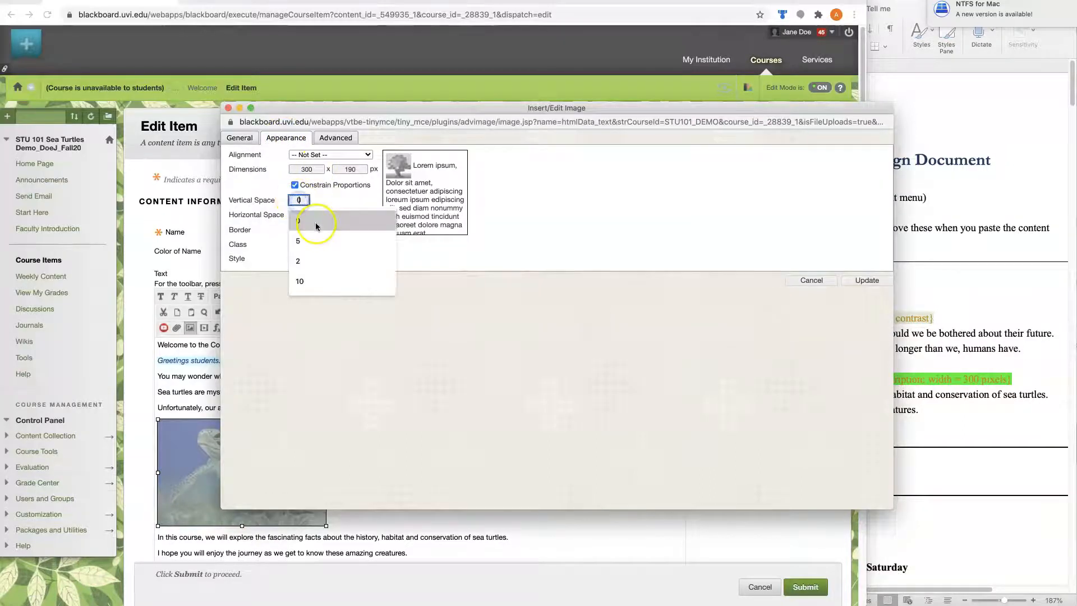
pyautogui.write('2')
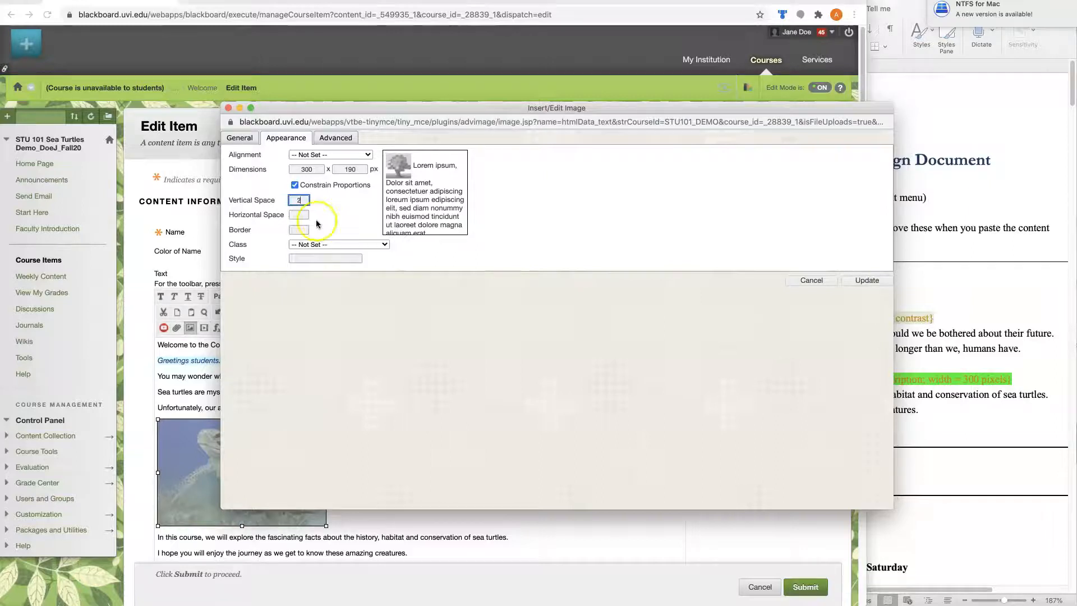
pyautogui.click(298, 215)
pyautogui.write('2')
pyautogui.click(298, 229)
pyautogui.write('1')
pyautogui.click(464, 345)
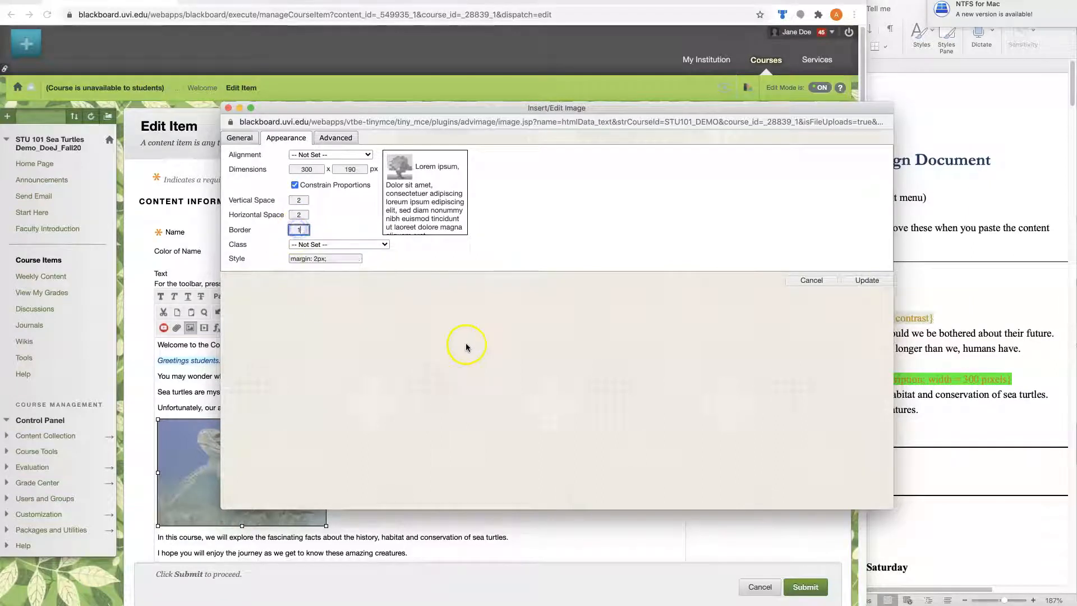
pyautogui.click(865, 280)
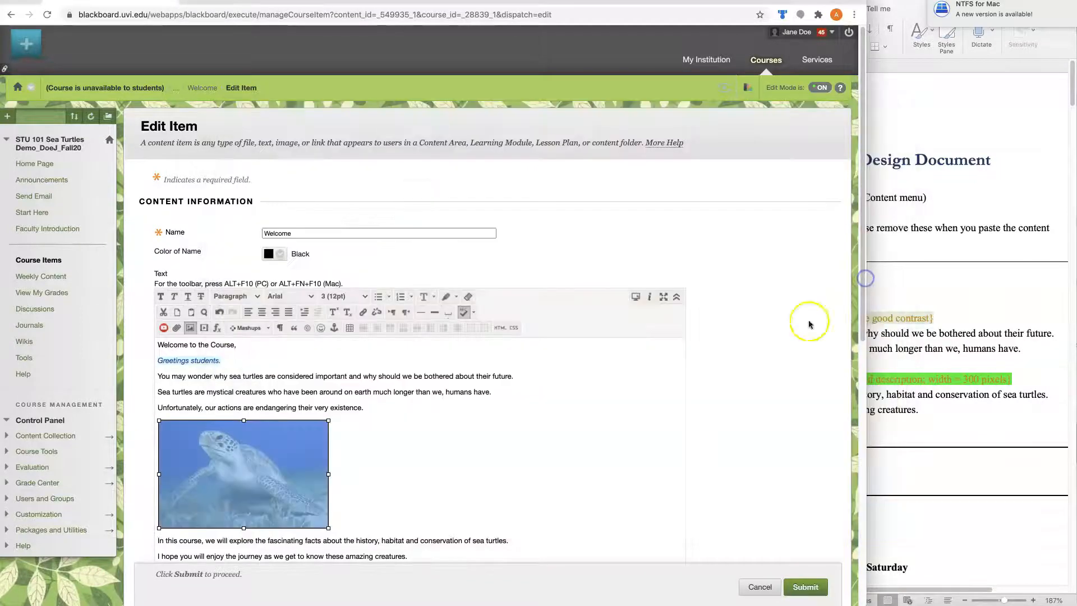
pyautogui.click(802, 586)
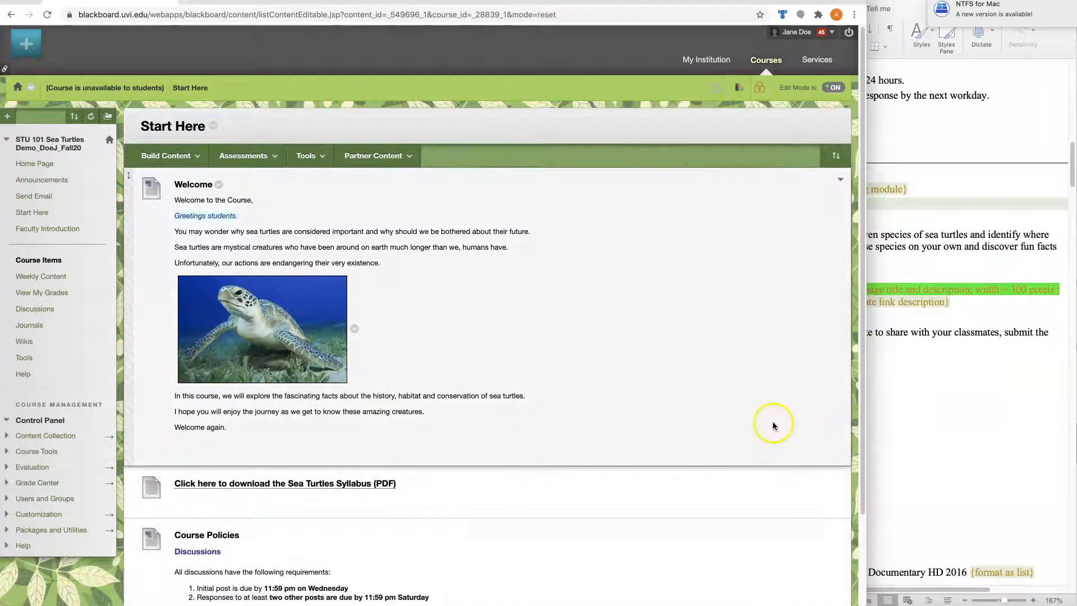
# - Switch to the Word design document and review the Weekly Content instructions for Week 1 Introduction to Sea Turtles
pyautogui.click(938, 375)
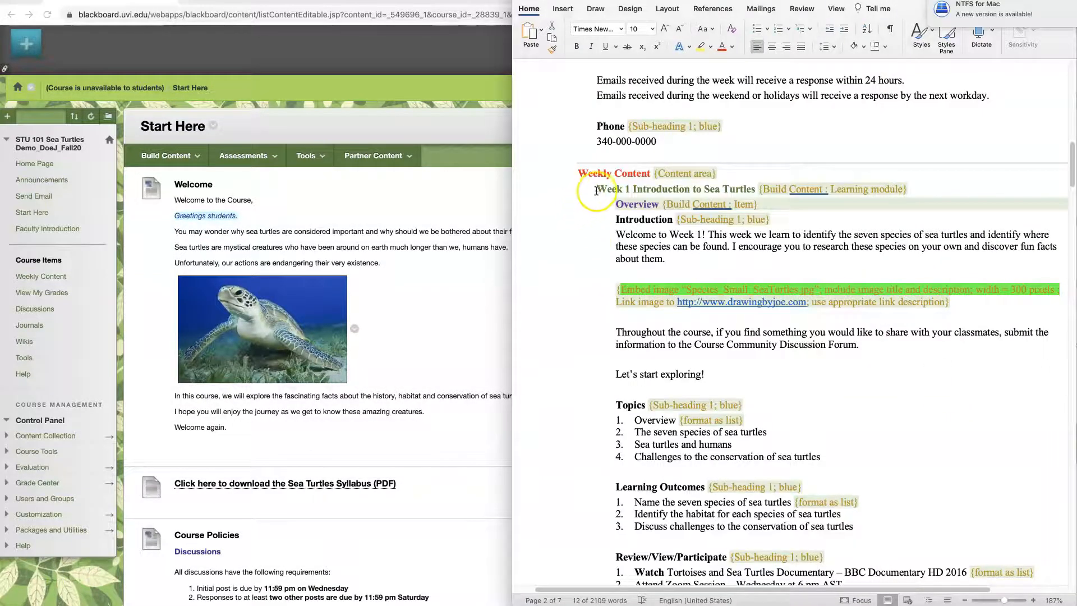
pyautogui.moveTo(619, 208); pyautogui.dragTo(669, 227)
pyautogui.moveTo(575, 171); pyautogui.dragTo(737, 168)
pyautogui.moveTo(596, 189); pyautogui.dragTo(910, 188)
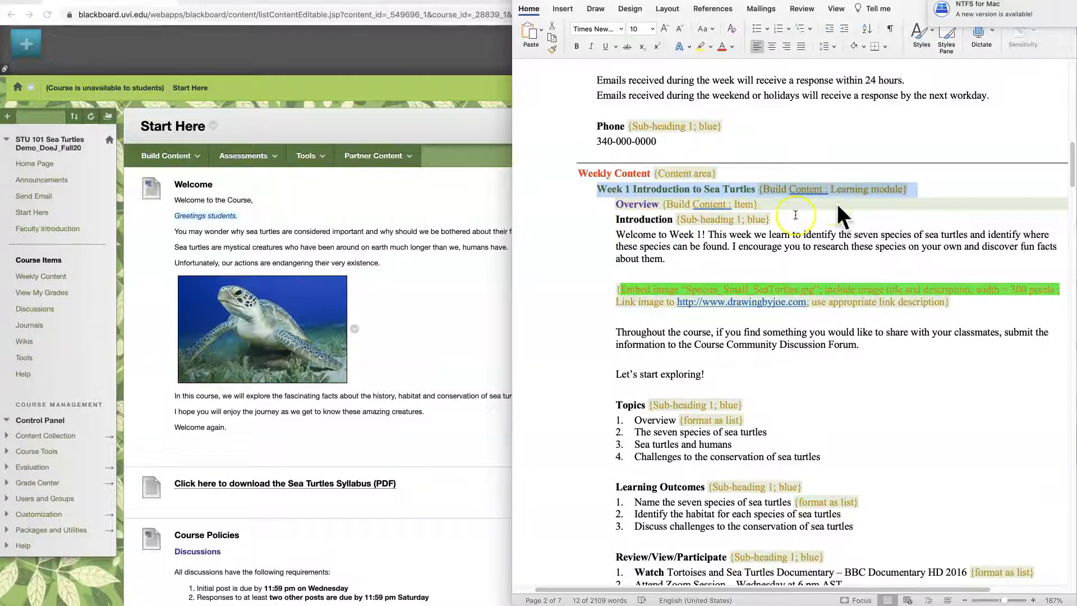
# - Switch back to Blackboard and open the Overview item of Week 1 Introduction to Sea Turtles for editing
pyautogui.click(33, 278)
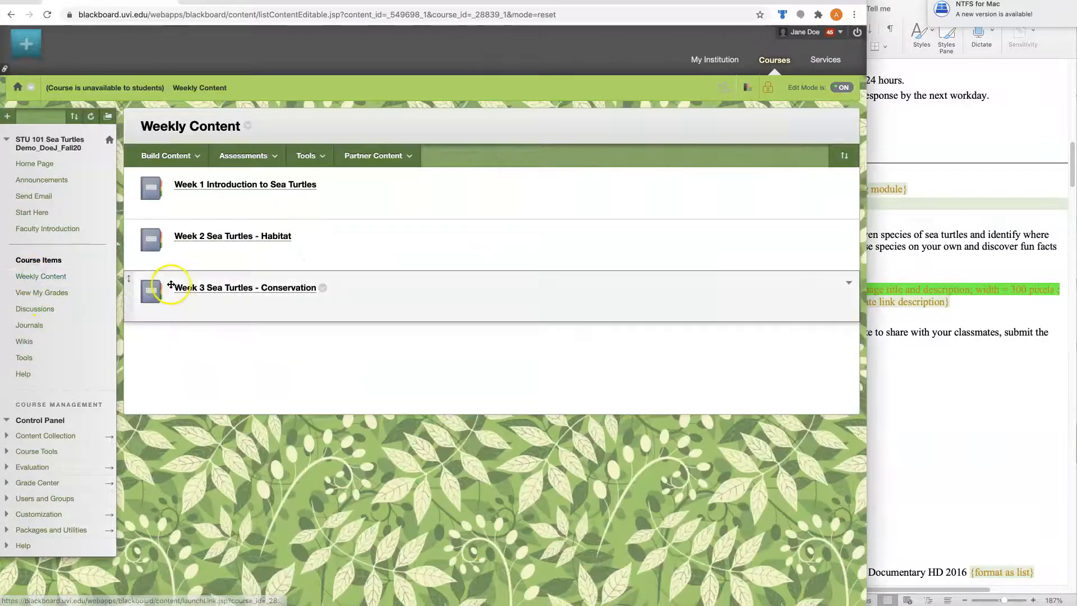
pyautogui.click(204, 187)
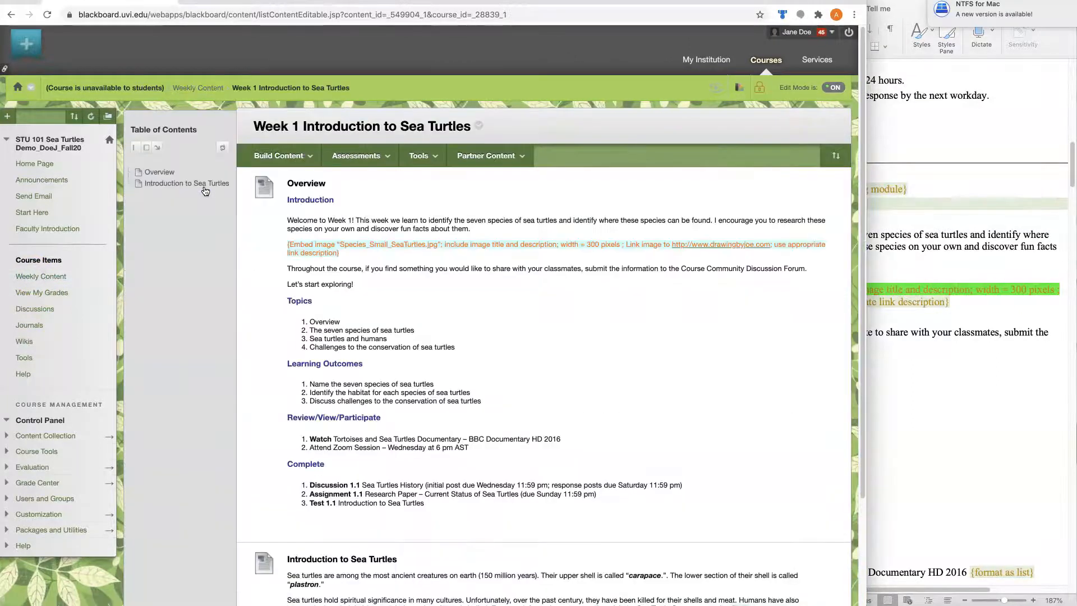
pyautogui.click(436, 342)
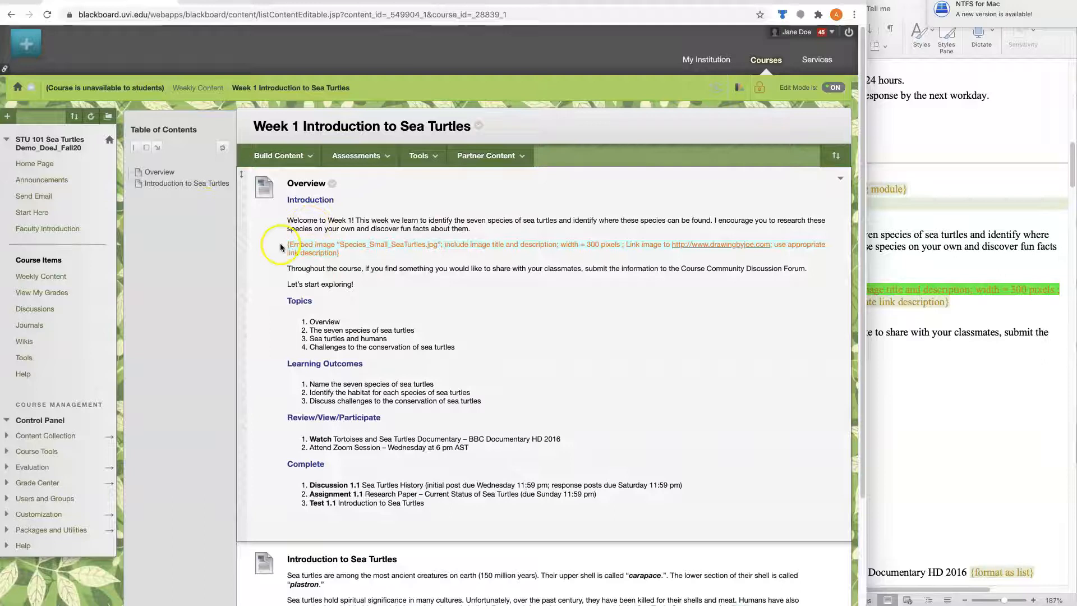
pyautogui.moveTo(340, 254); pyautogui.dragTo(299, 248)
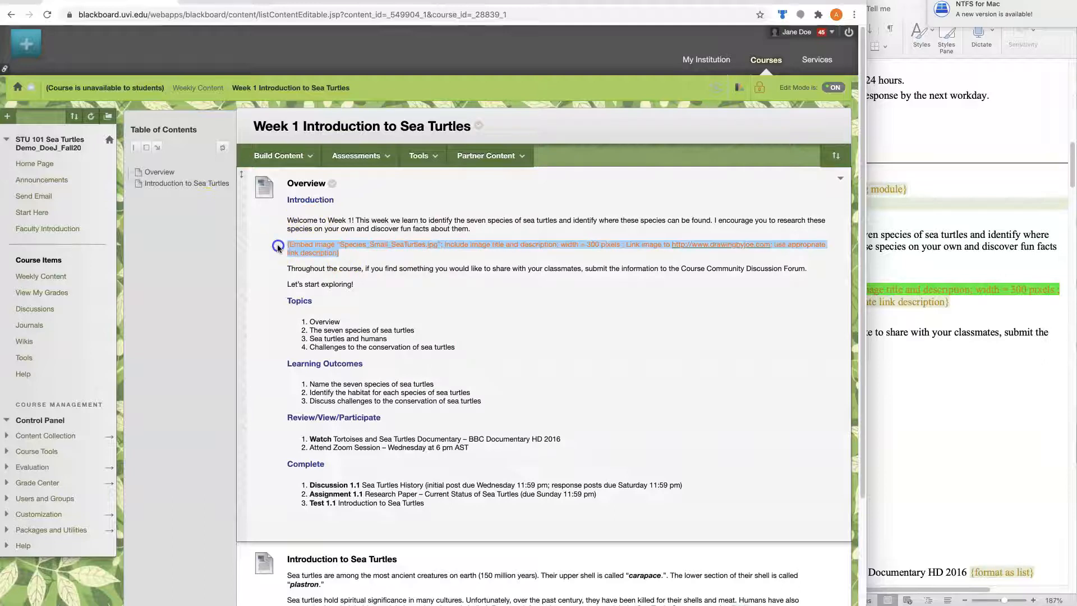
pyautogui.click(332, 184)
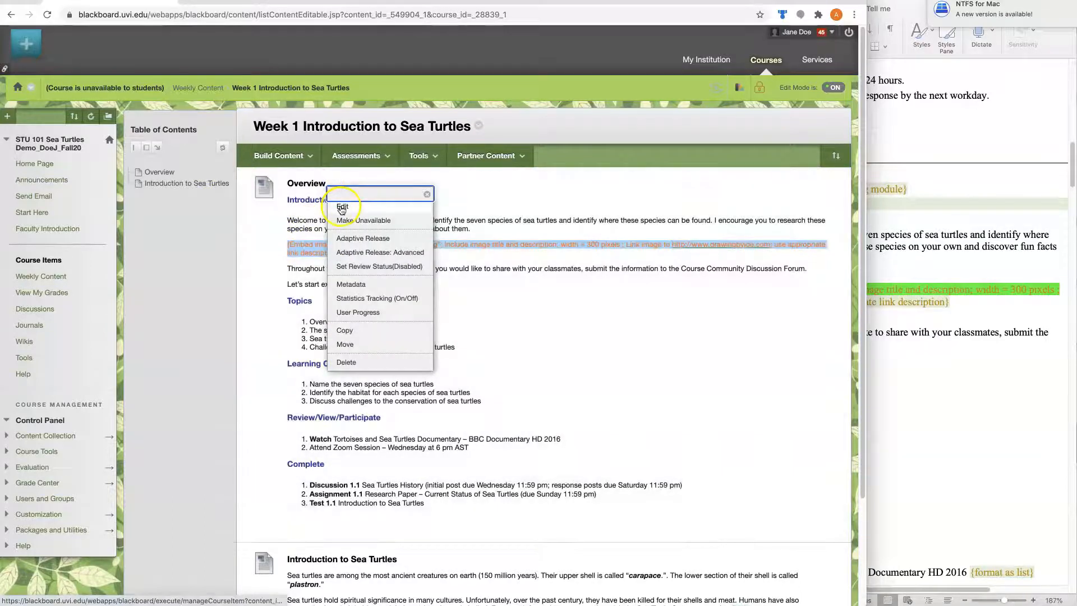
pyautogui.click(342, 206)
# - Split the link instruction onto its own line in the Overview text and delete the embed-image instruction before it
pyautogui.click(480, 369)
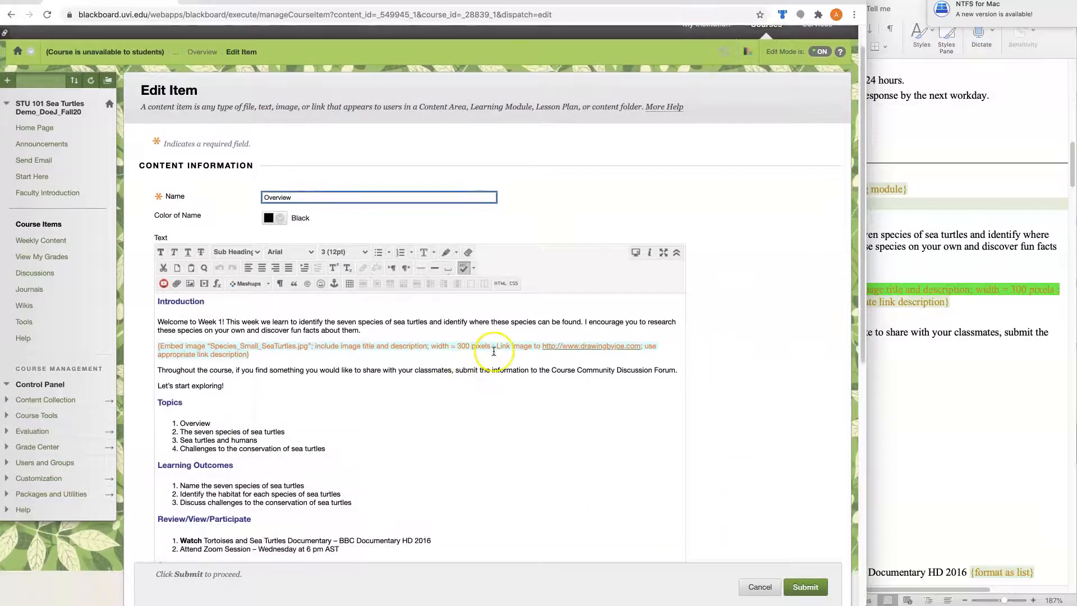
pyautogui.click(497, 346)
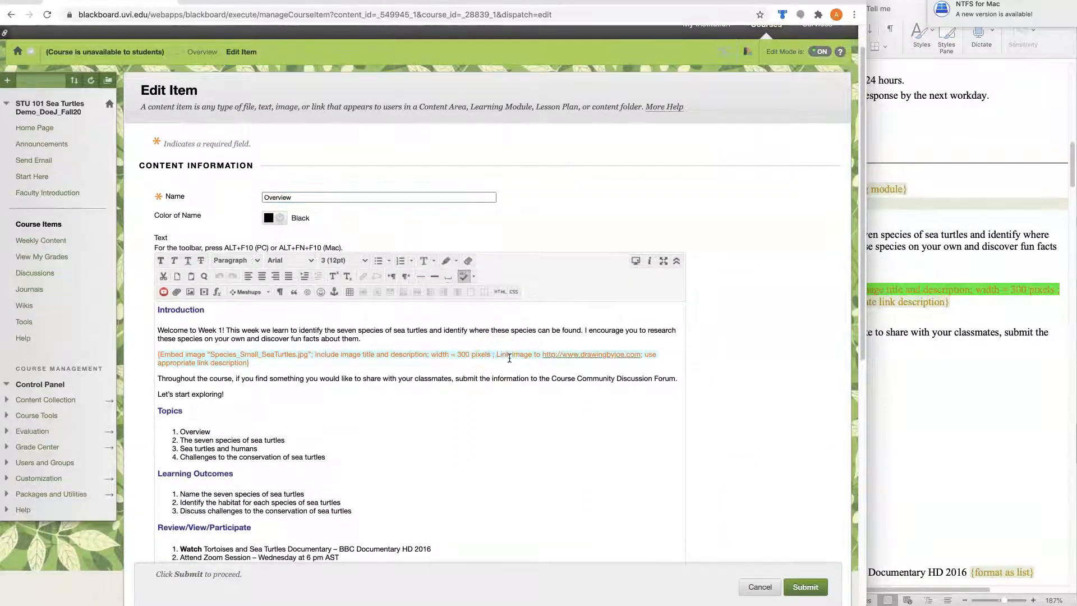
pyautogui.press('Return')
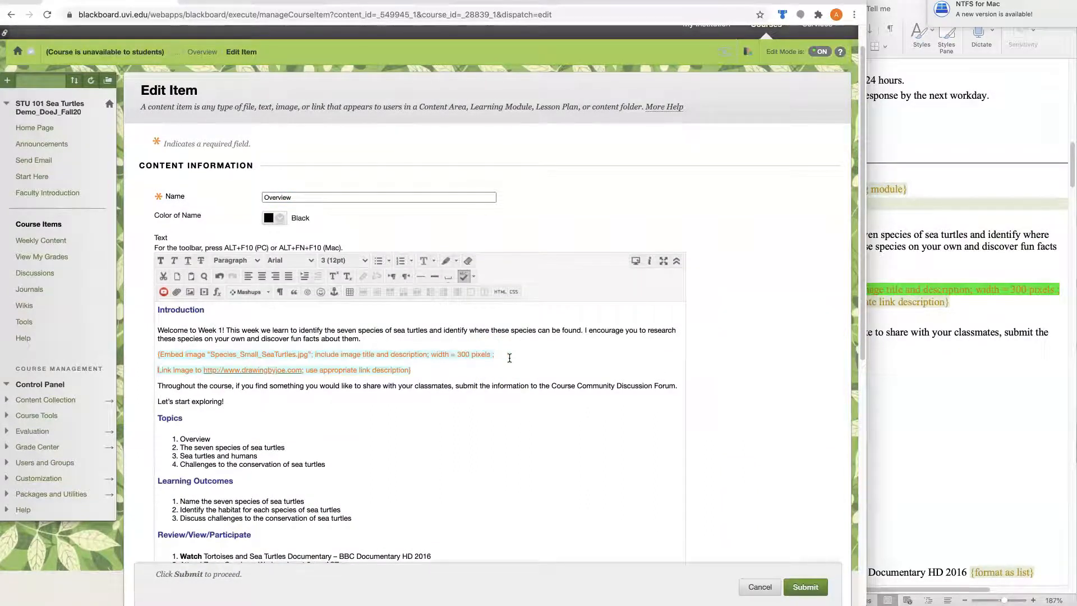
pyautogui.click(509, 356)
pyautogui.moveTo(510, 354); pyautogui.dragTo(128, 355)
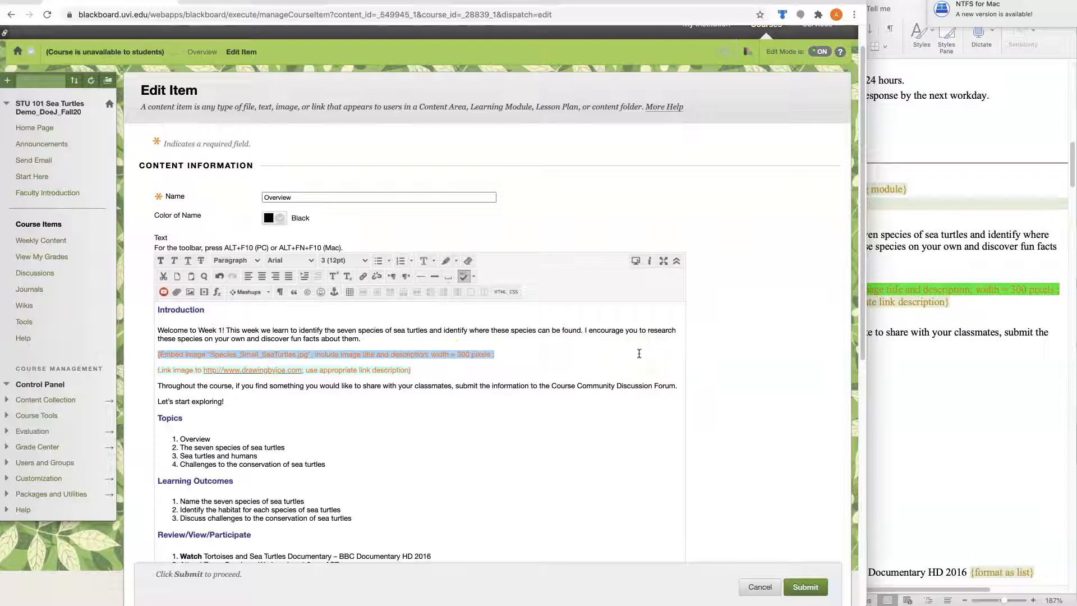
pyautogui.press('BackSpace')
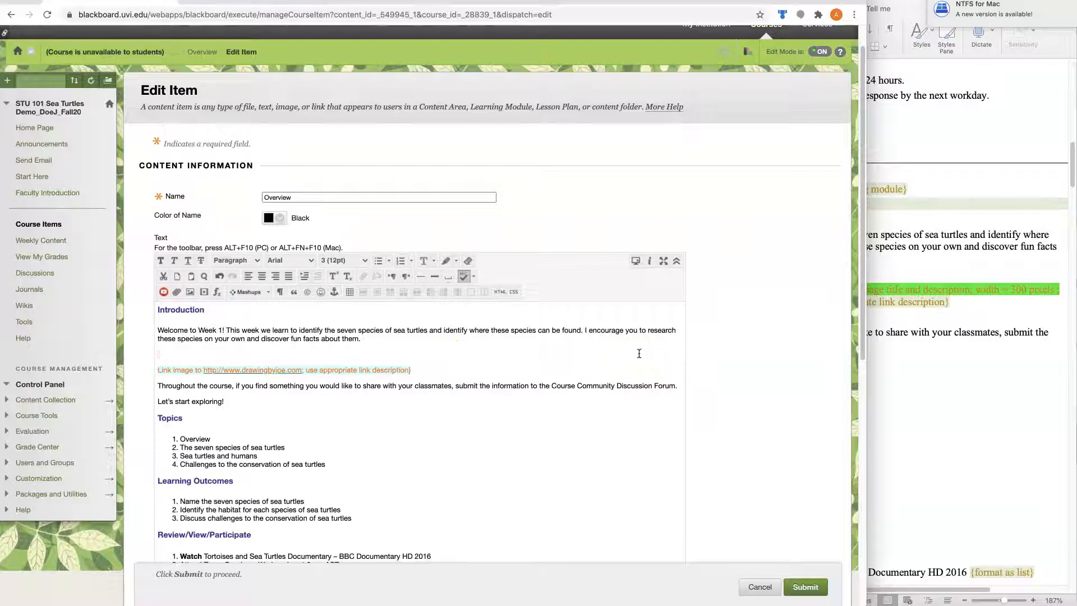
# - Choose Species_Small_SeaTurtles.jpg from the course files as the image to insert at the emptied line
pyautogui.click(192, 293)
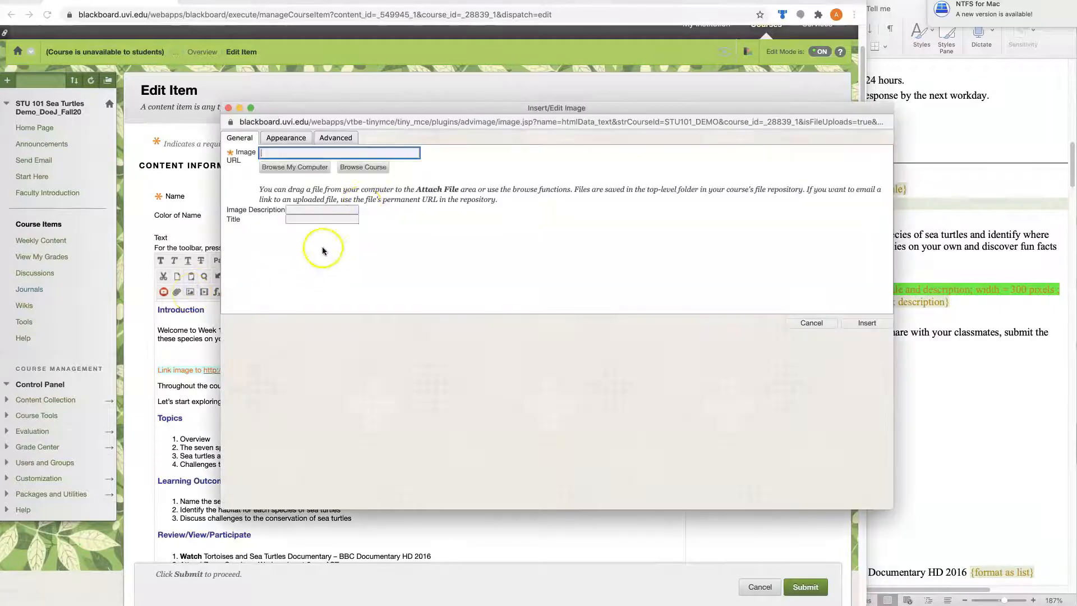
pyautogui.click(367, 168)
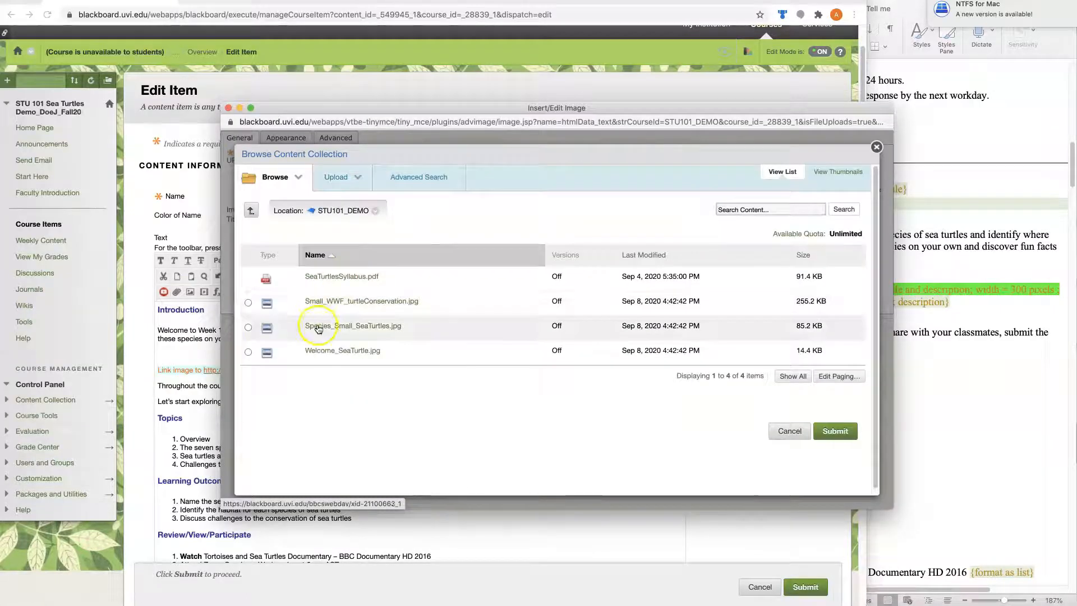
pyautogui.click(248, 328)
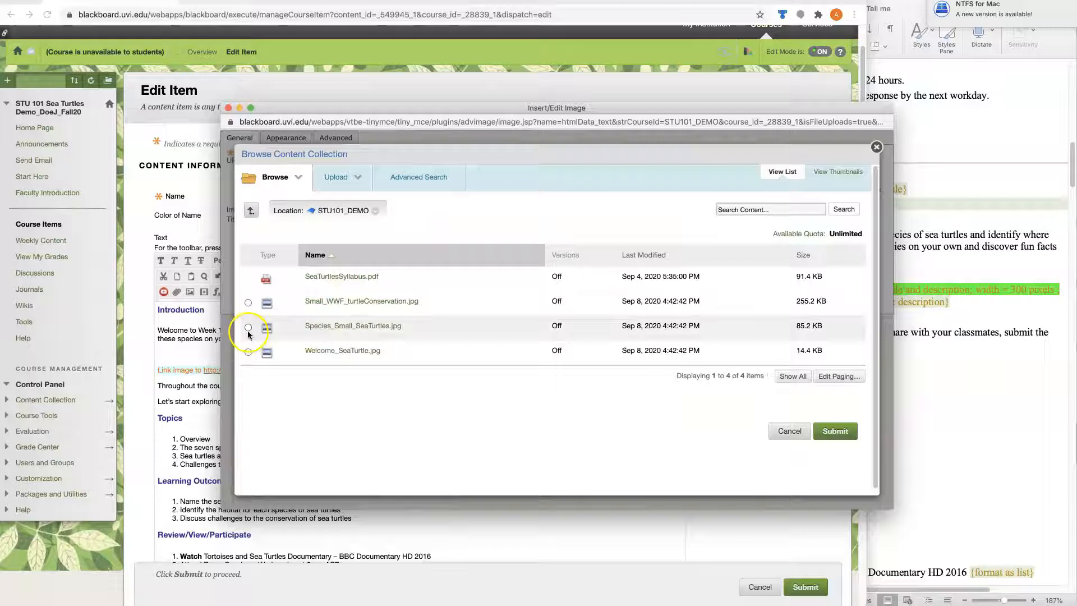
pyautogui.click(248, 329)
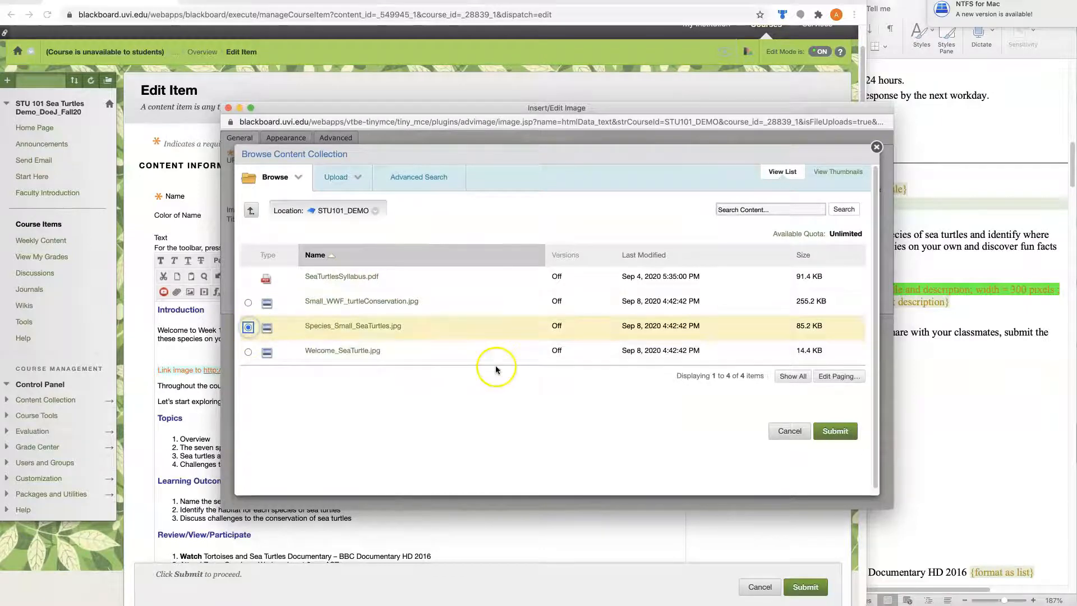
pyautogui.click(837, 433)
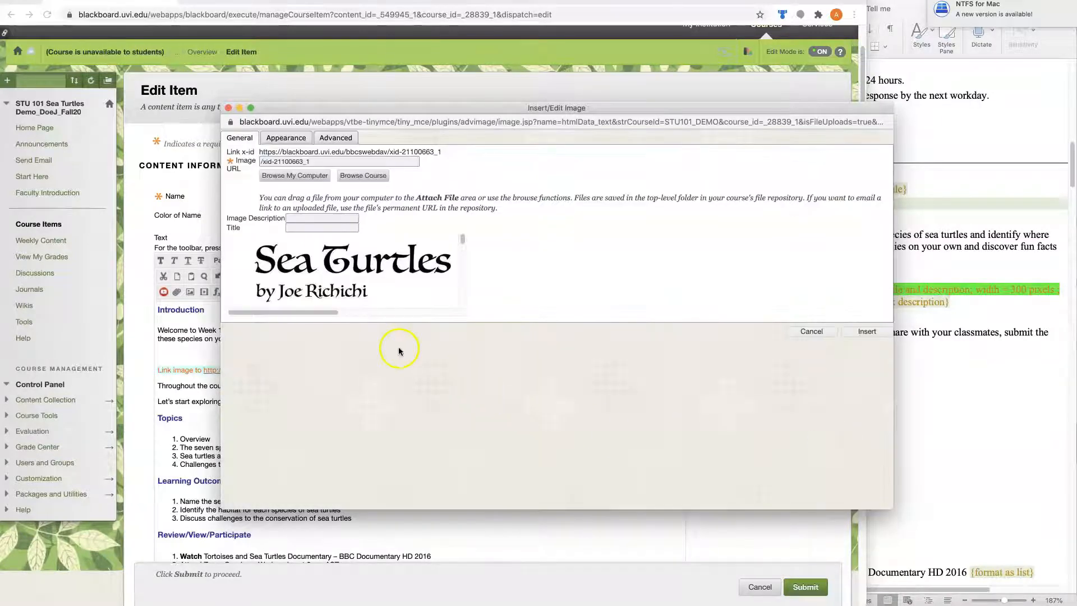
# - Enter an image description beginning "Sea turtles illustration by" for the species drawing
pyautogui.click(302, 219)
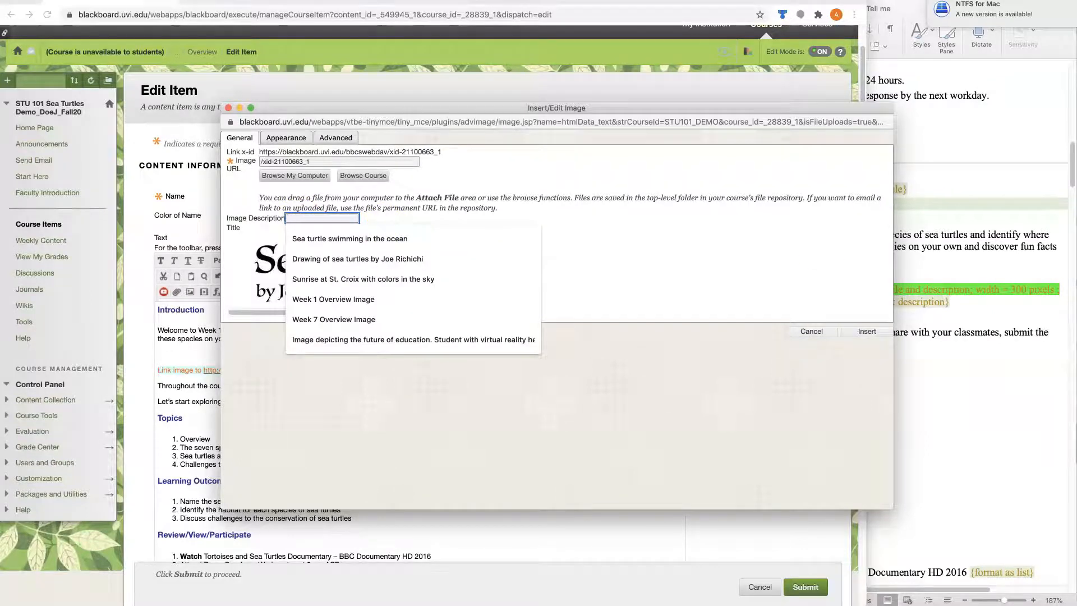
pyautogui.moveTo(372, 108); pyautogui.dragTo(467, 93)
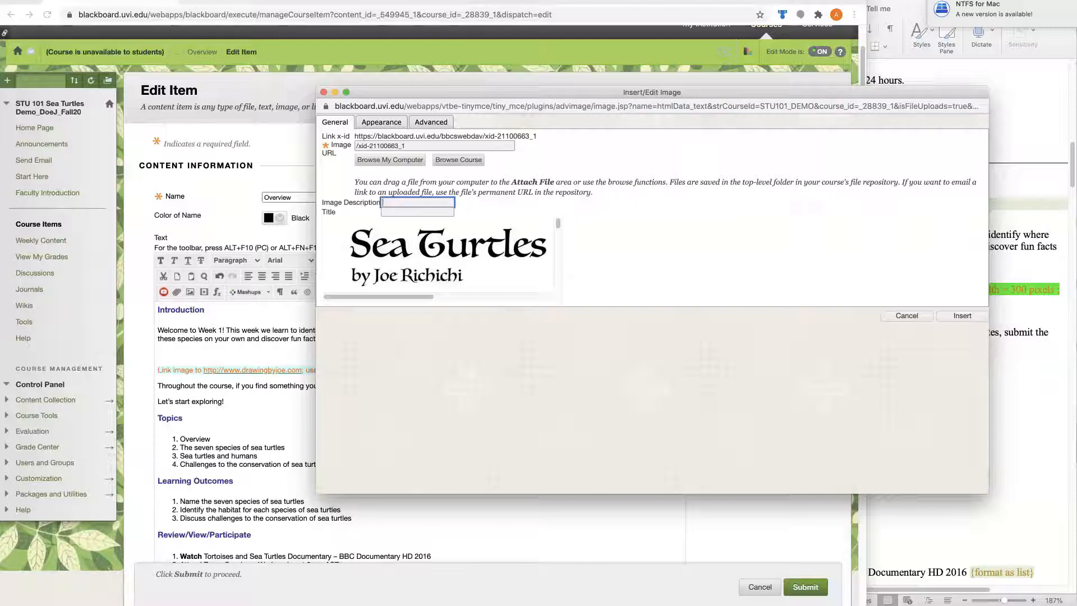
pyautogui.write('Sea')
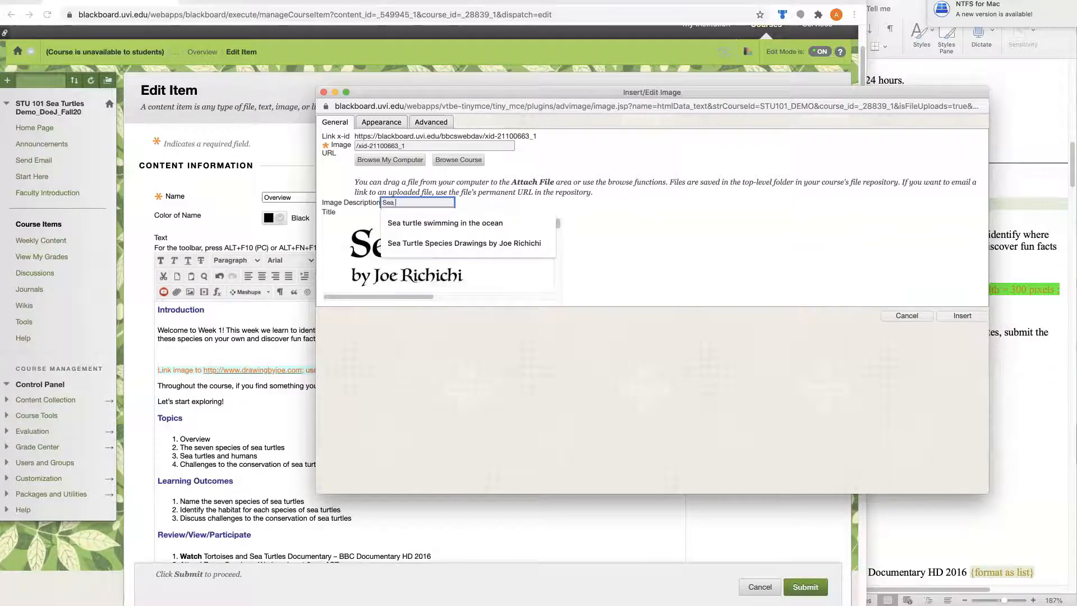
pyautogui.write(' turtles illustration by')
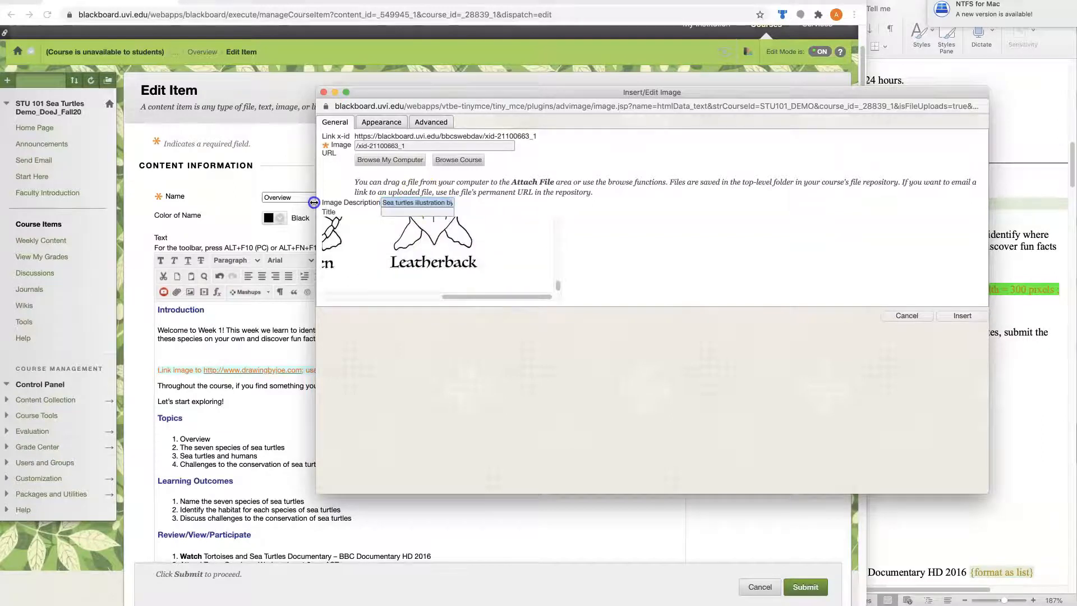
# - Title the image "Species of sea turtles illustration by" followed by the illustrator's full name
pyautogui.click(394, 211)
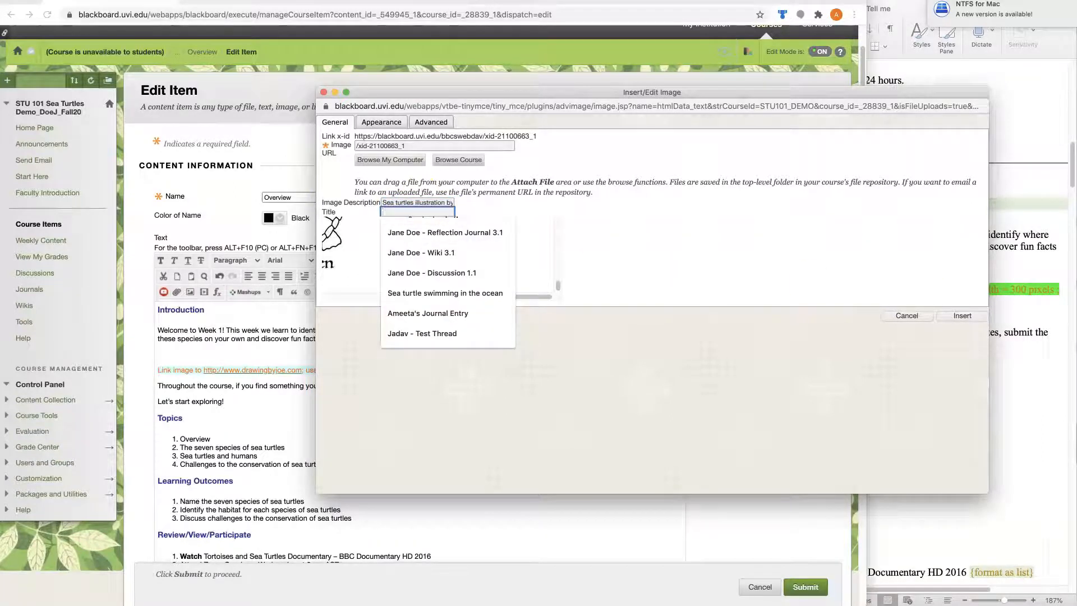
pyautogui.write('S')
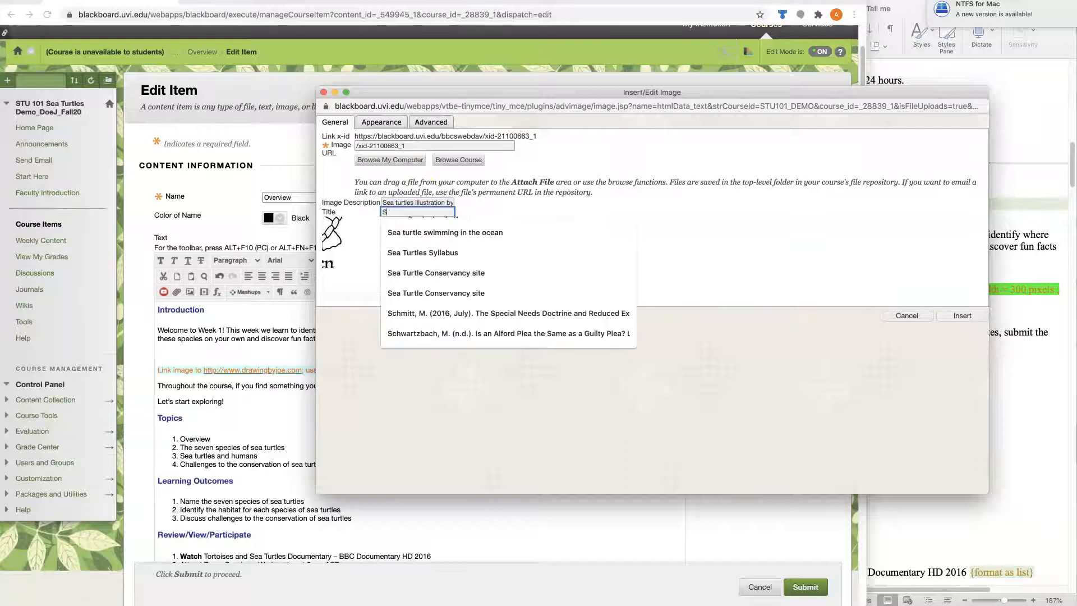
pyautogui.write('peci')
pyautogui.write('e')
pyautogui.write(' by Joe')
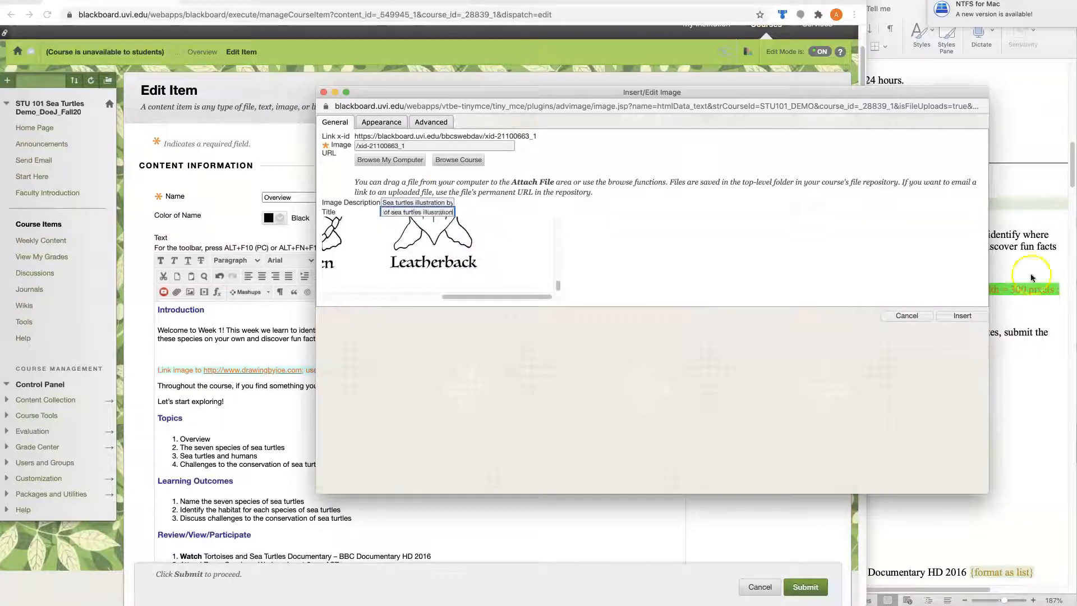
pyautogui.write(' Richichi')
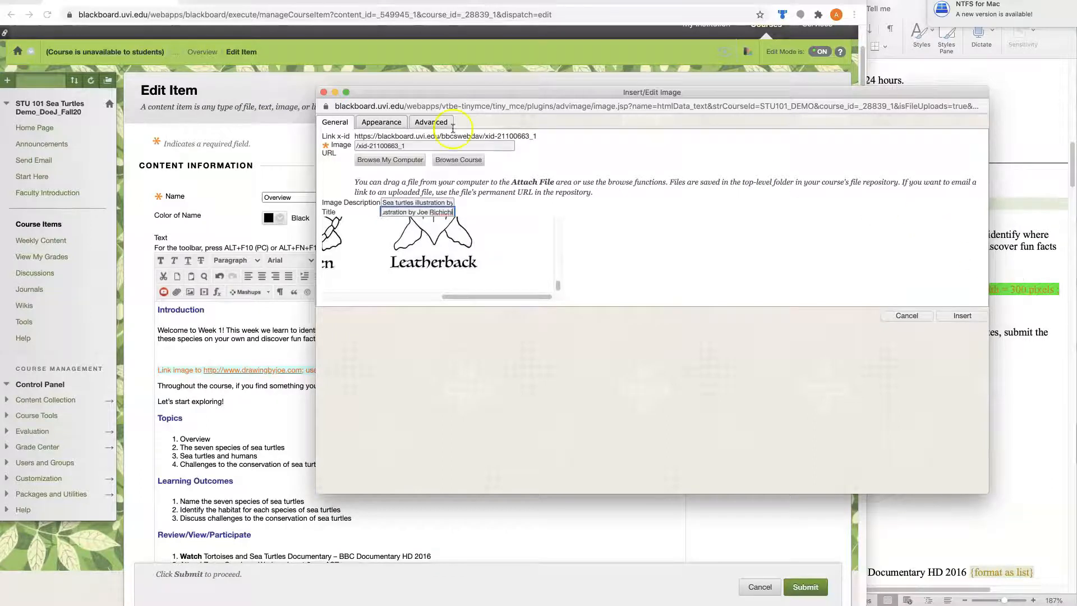
# - Insert the image 300 px wide with proportions constrained, vertical and horizontal space 2 and border 1, and submit the Overview item
pyautogui.click(386, 122)
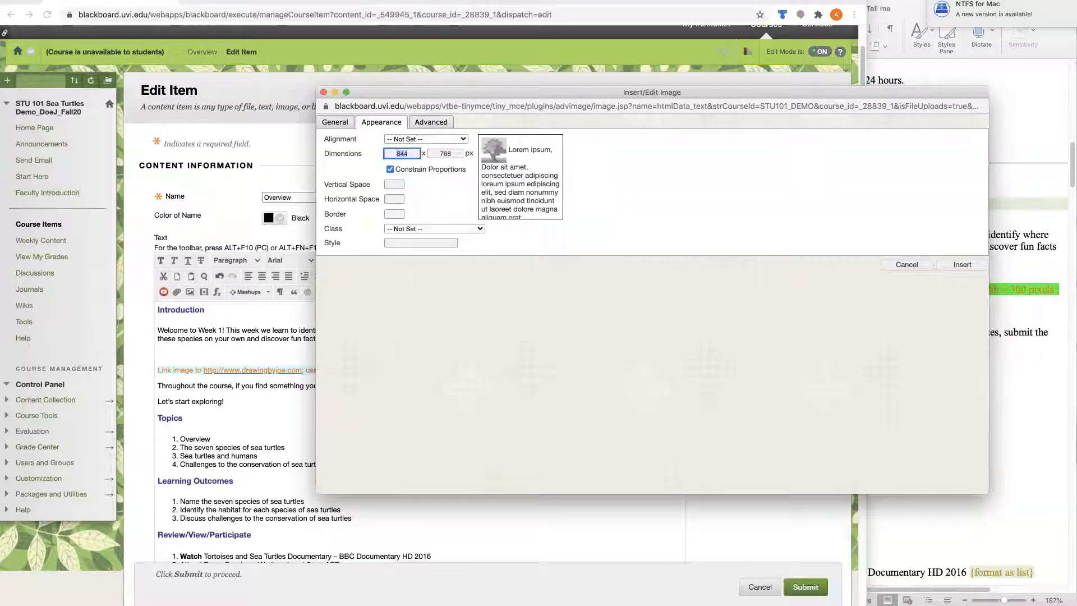
pyautogui.write('300')
pyautogui.click(710, 202)
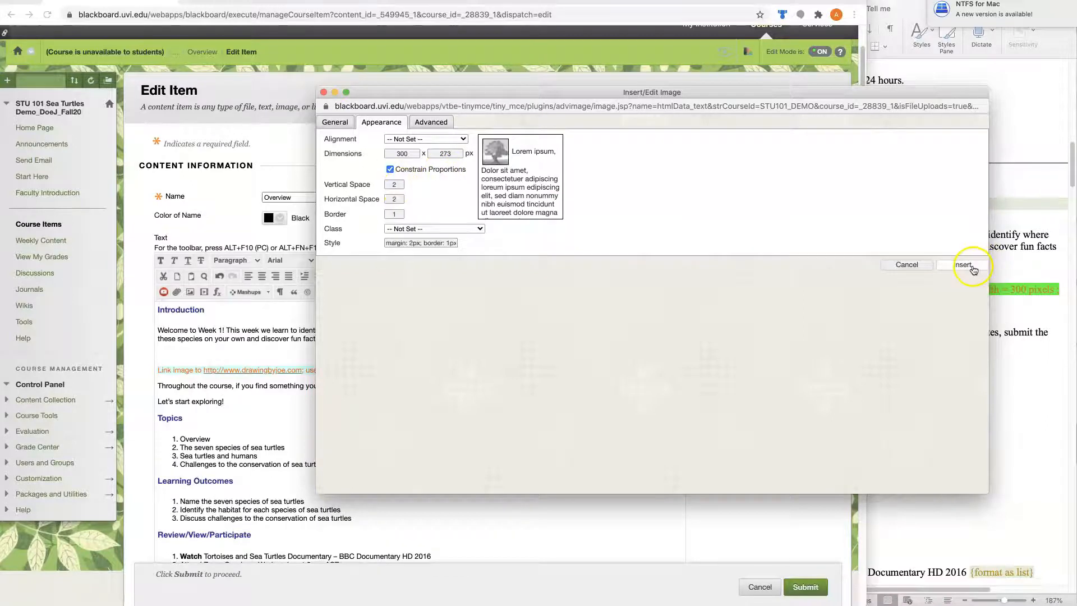
pyautogui.click(972, 267)
pyautogui.scroll(-5, 752, 424)
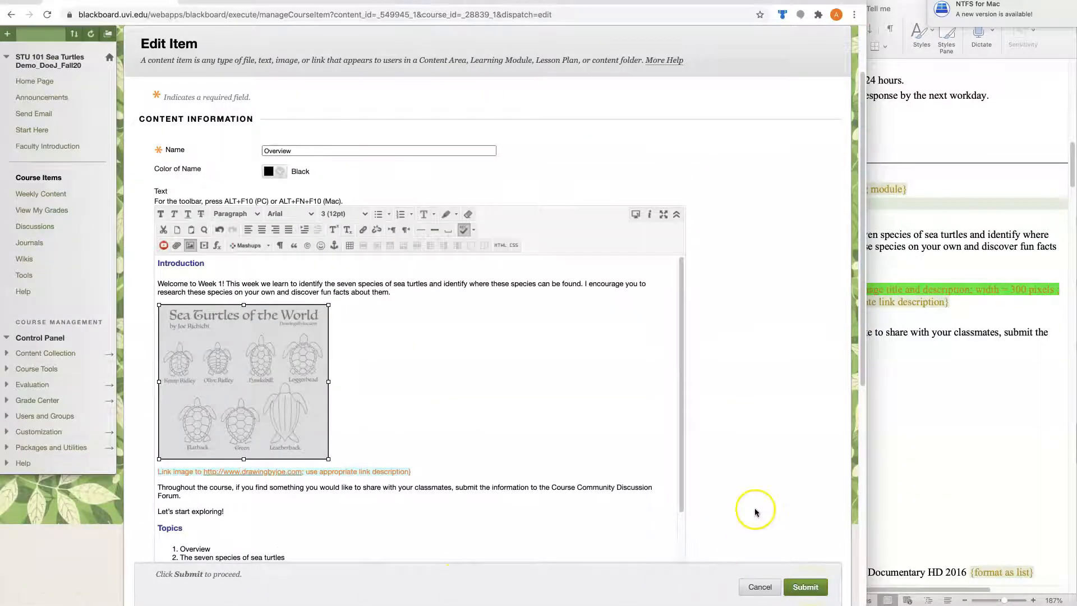
pyautogui.click(806, 588)
# - Switch to the Word design document and review the image instructions for the Introduction to Sea Turtles item
pyautogui.click(960, 470)
pyautogui.scroll(-1, 816, 429)
pyautogui.scroll(-10, 797, 427)
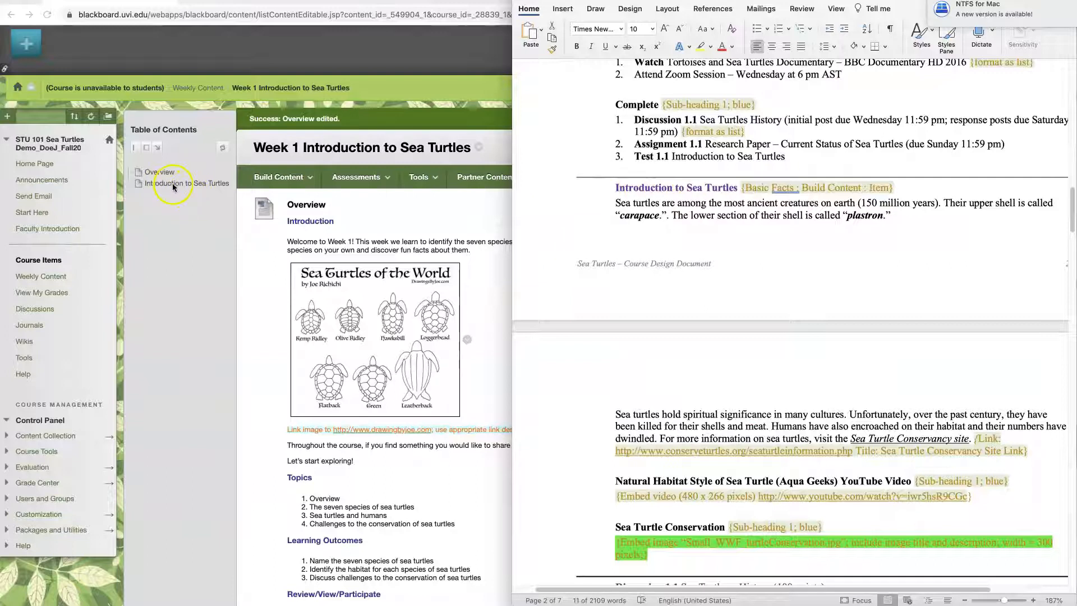
# - Switch back to Blackboard and check the Week 1 page down to the Sea Turtle Conservation image
pyautogui.click(34, 582)
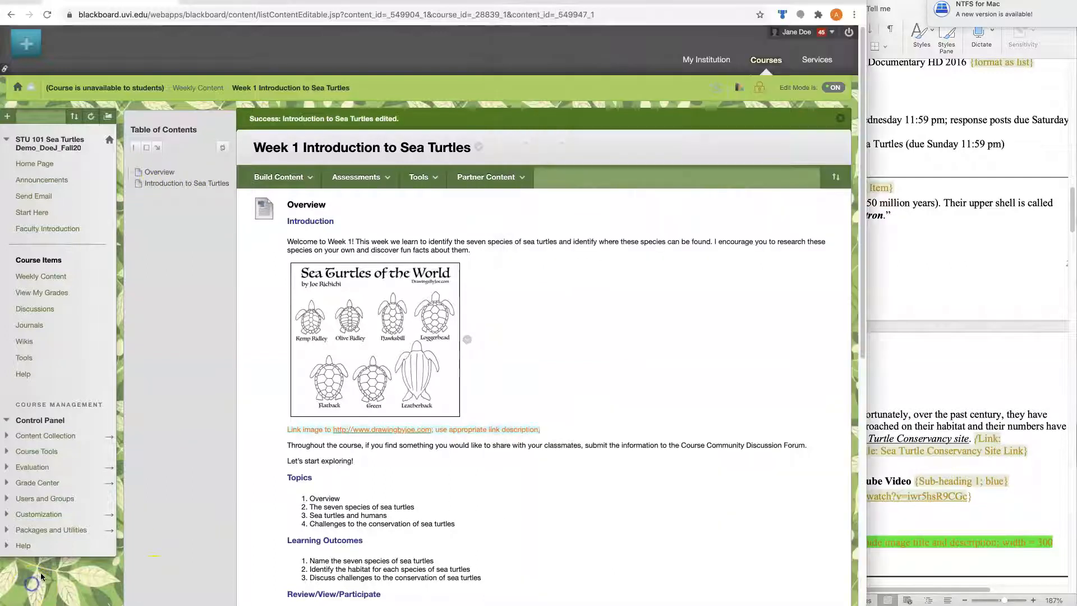
pyautogui.scroll(-1, 176, 459)
pyautogui.scroll(-5, 176, 459)
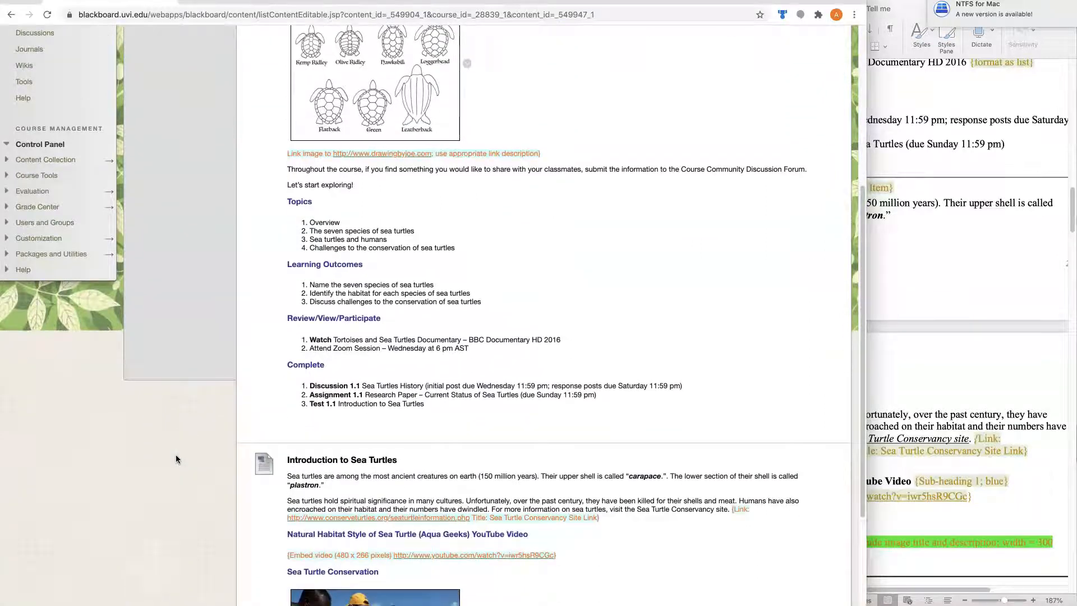
pyautogui.scroll(-3, 176, 459)
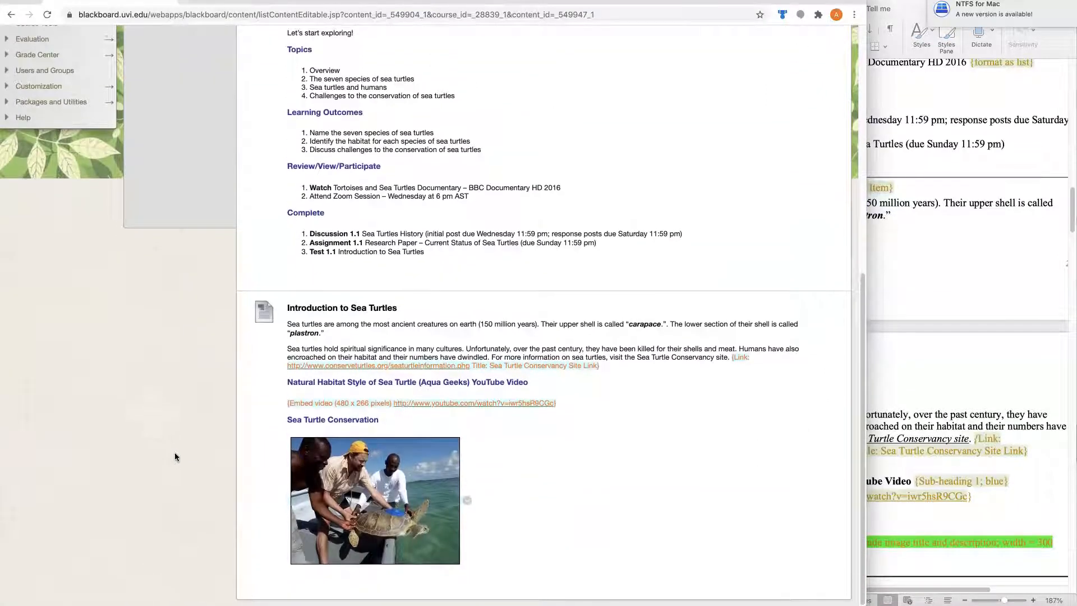